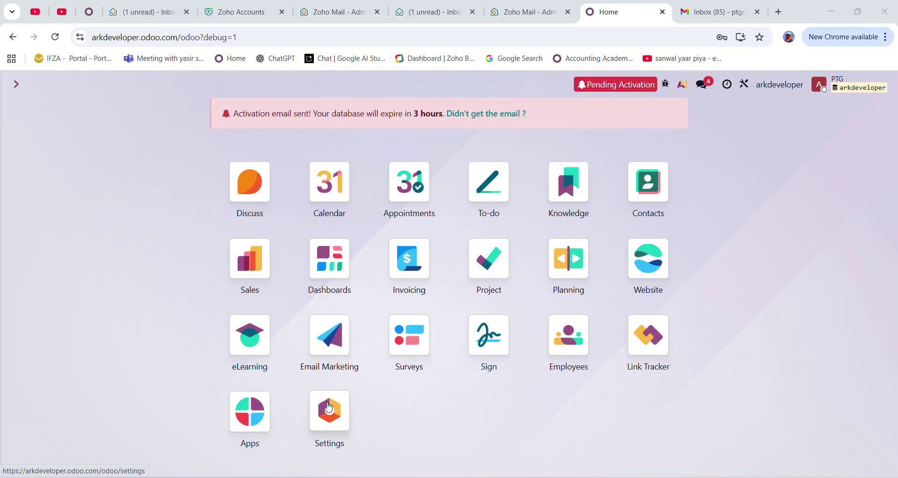
- Open the Settings app and scroll General Settings to the Emails section's custom email servers option
{"action": "left_click", "coordinate": [330, 409]}
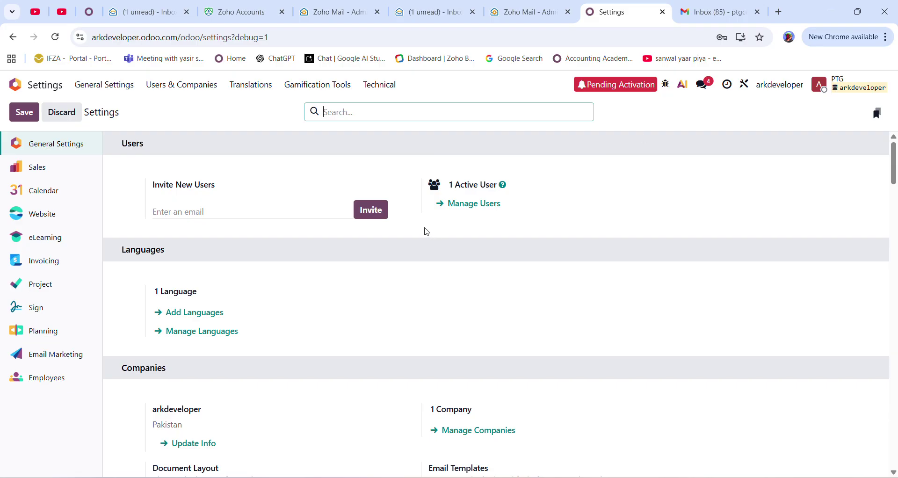
{"action": "scroll", "coordinate": [385, 277], "scroll_direction": "down", "scroll_amount": 20}
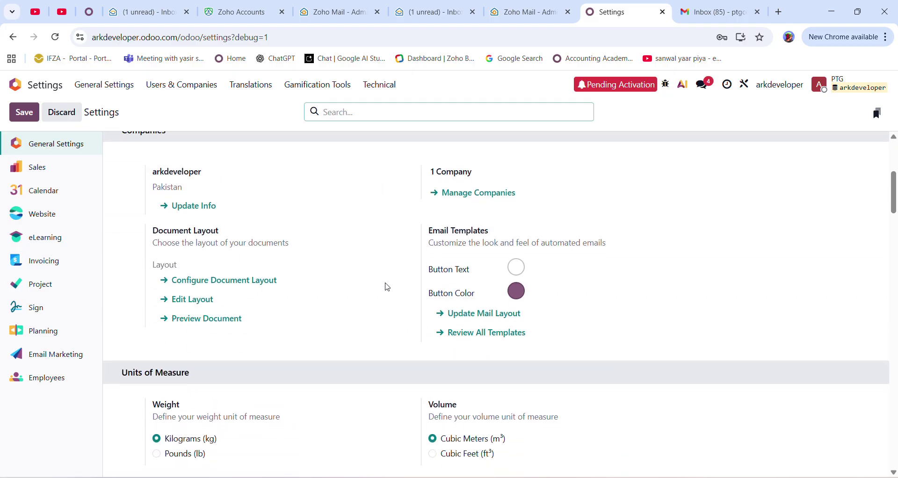
{"action": "scroll", "coordinate": [395, 300], "scroll_direction": "down", "scroll_amount": 15}
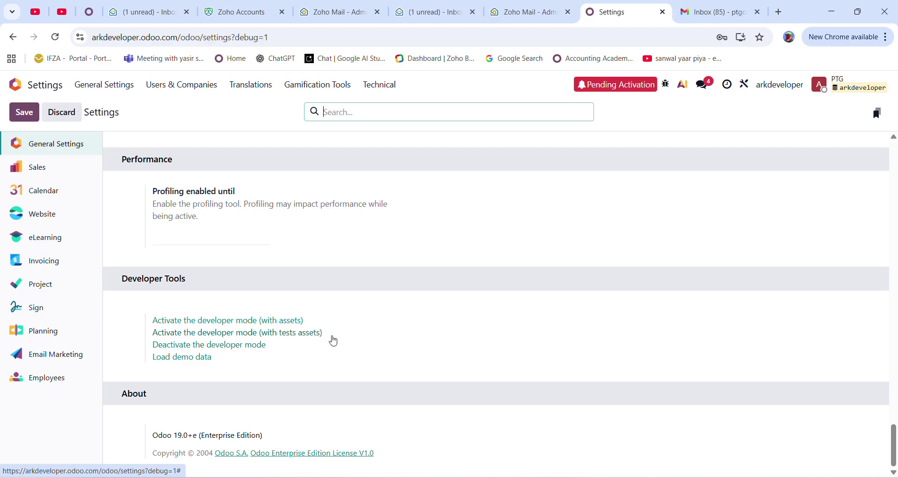
{"action": "scroll", "coordinate": [335, 336], "scroll_direction": "up", "scroll_amount": 5}
{"action": "scroll", "coordinate": [336, 336], "scroll_direction": "up", "scroll_amount": 10}
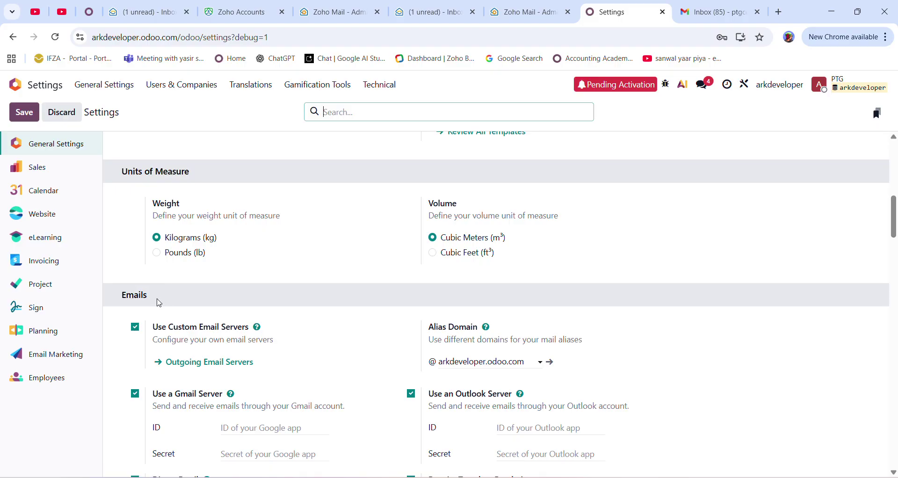
- Toggle 'Use Custom Email Servers' off and back on, then save the settings
{"action": "left_click", "coordinate": [135, 327]}
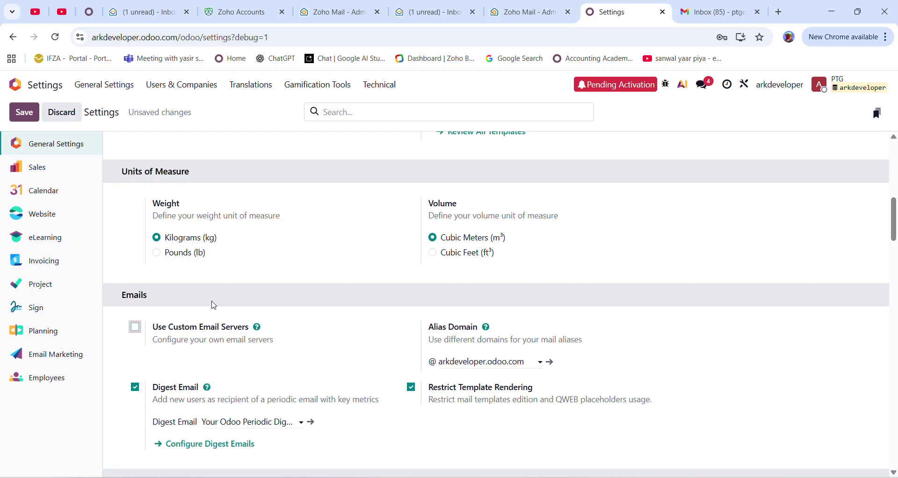
{"action": "left_click", "coordinate": [136, 330]}
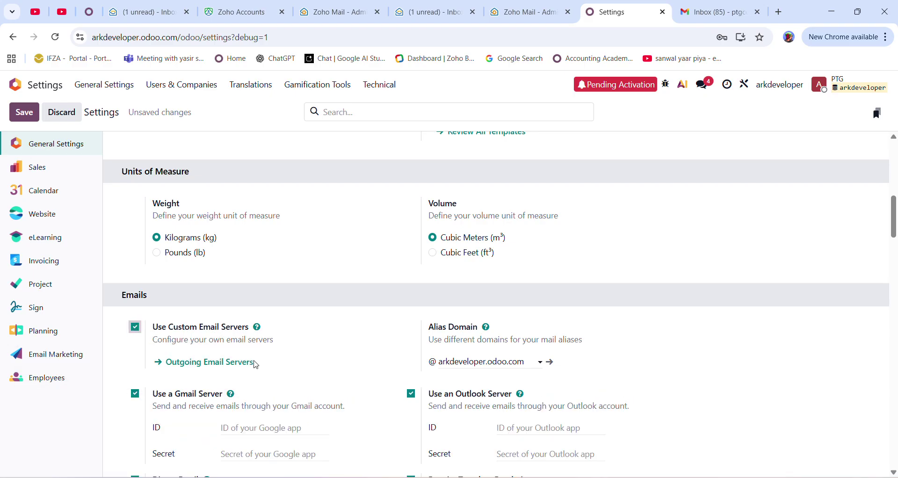
{"action": "left_click", "coordinate": [22, 116]}
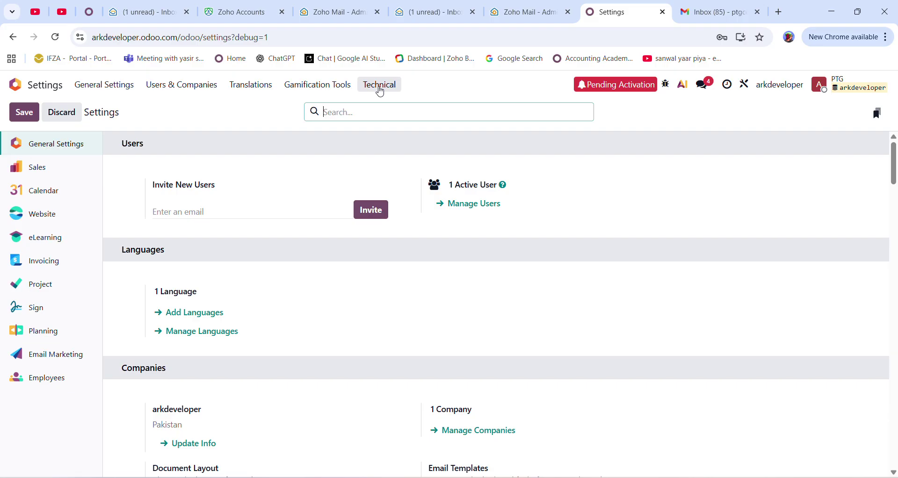
- Open Outgoing Mail Servers from the Technical menu, showing the smtppro.zoho.com server
{"action": "left_click", "coordinate": [380, 87]}
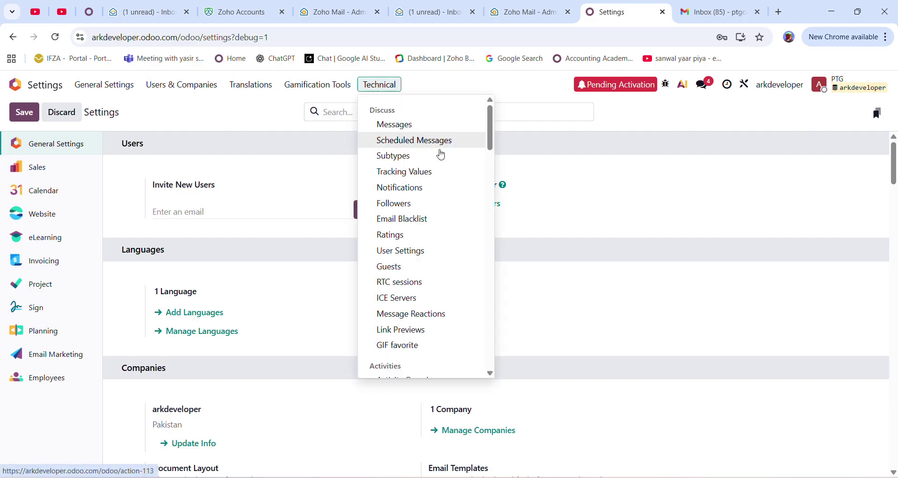
{"action": "scroll", "coordinate": [435, 214], "scroll_direction": "down", "scroll_amount": 12}
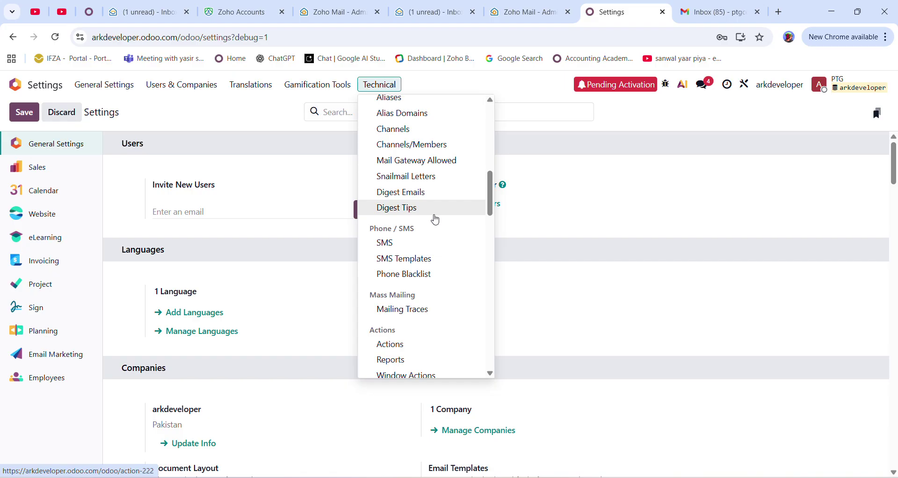
{"action": "scroll", "coordinate": [435, 214], "scroll_direction": "up", "scroll_amount": 8}
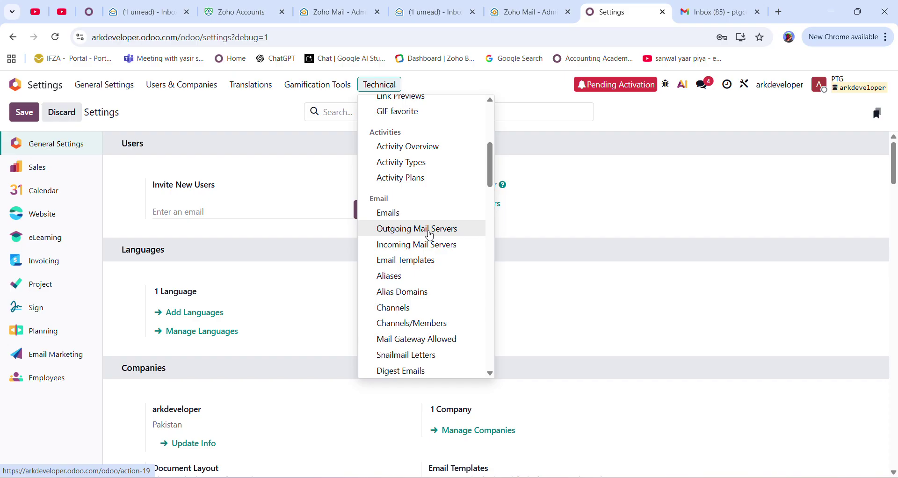
{"action": "left_click", "coordinate": [430, 236]}
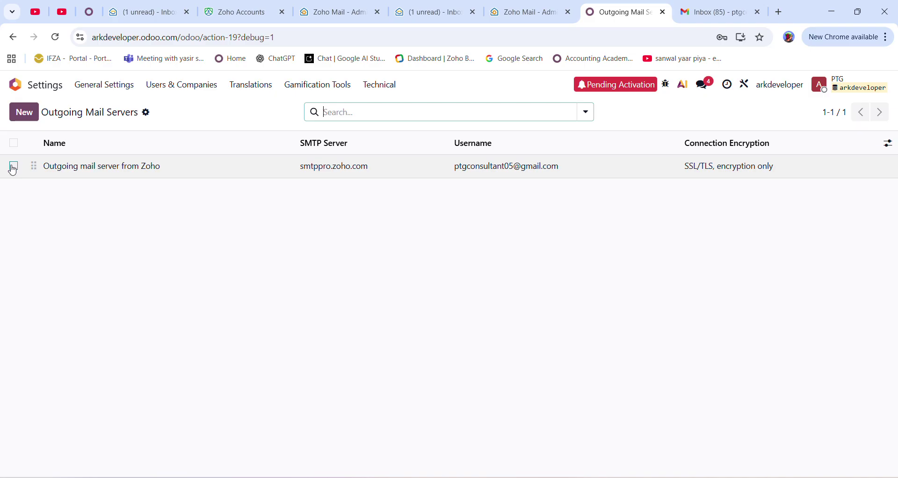
- Delete the existing Zoho outgoing server through Actions > Delete and confirm
{"action": "left_click", "coordinate": [13, 166]}
{"action": "left_click", "coordinate": [484, 112]}
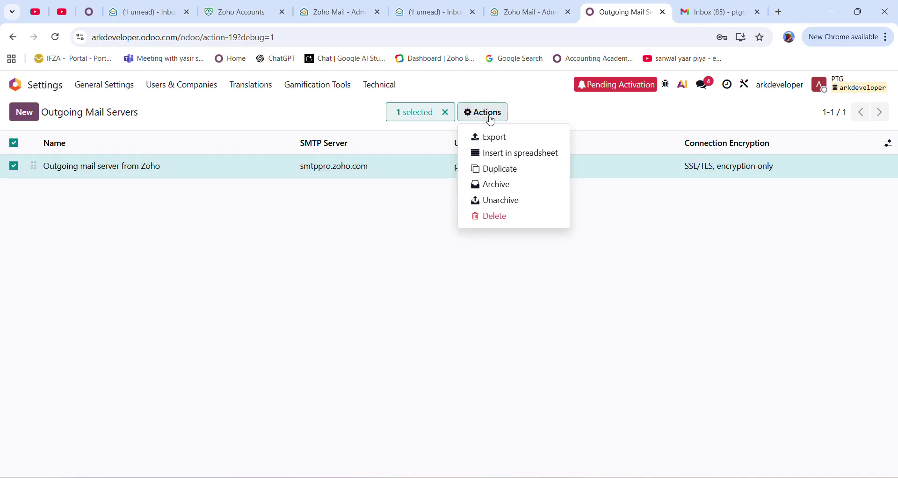
{"action": "left_click", "coordinate": [491, 218]}
{"action": "left_click", "coordinate": [283, 329]}
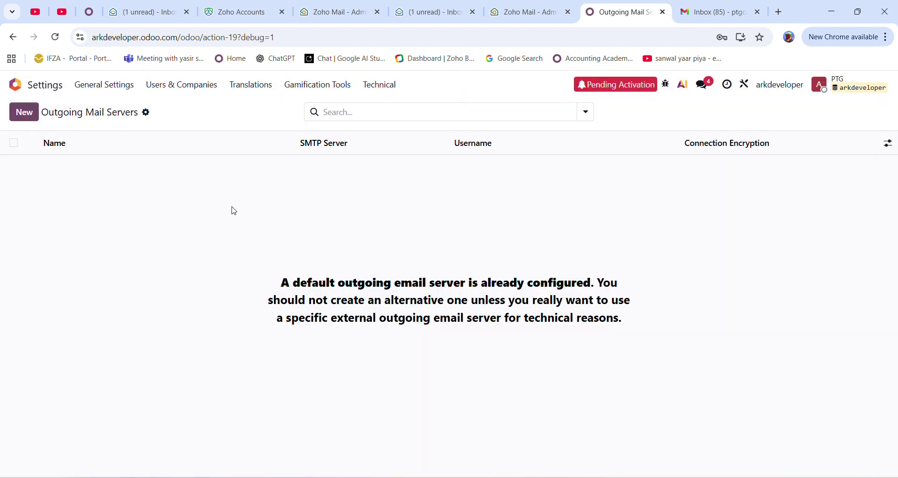
- Check the now-empty list and start a new outgoing mail server record
{"action": "left_click", "coordinate": [586, 112]}
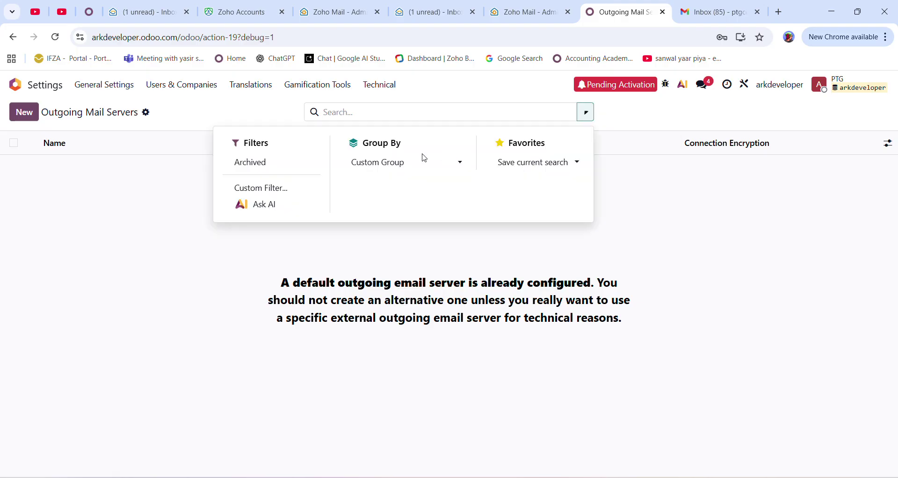
{"action": "left_click", "coordinate": [582, 228]}
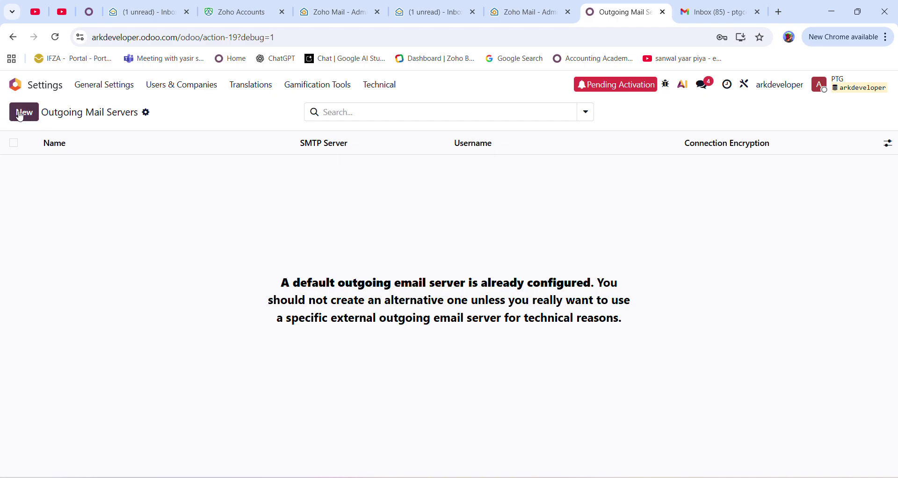
{"action": "left_click", "coordinate": [20, 114]}
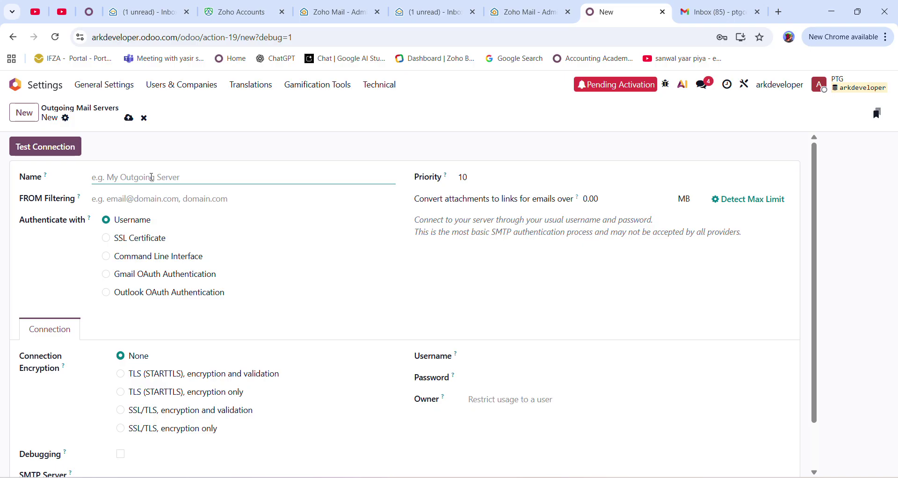
- Name the new server 'Outgoing Mail Server from Zoho', correcting typos
{"action": "type", "text": "Outg"}
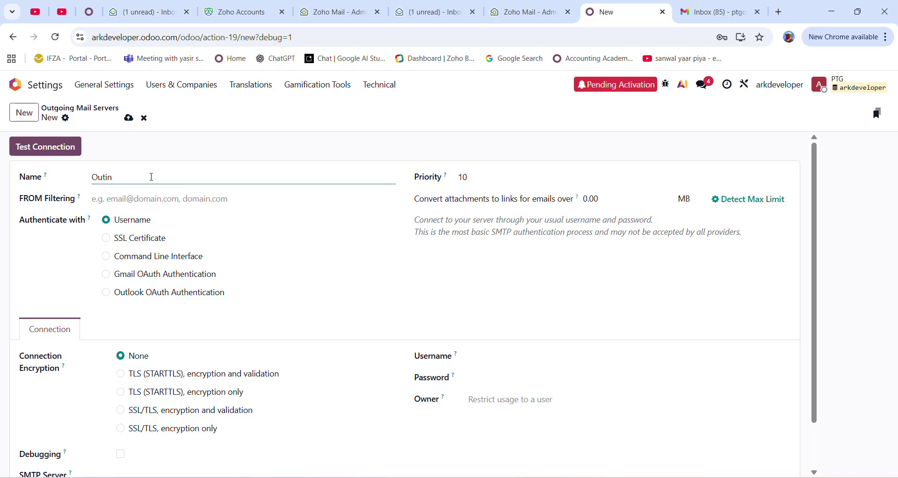
{"action": "key", "text": "BackSpace"}
{"action": "key", "text": "BackSpace"}
{"action": "type", "text": "tgoing Mail Swerve"}
{"action": "key", "text": "BackSpace"}
{"action": "key", "text": "BackSpace"}
{"action": "key", "text": "BackSpace"}
{"action": "type", "text": "erver from Zoho"}
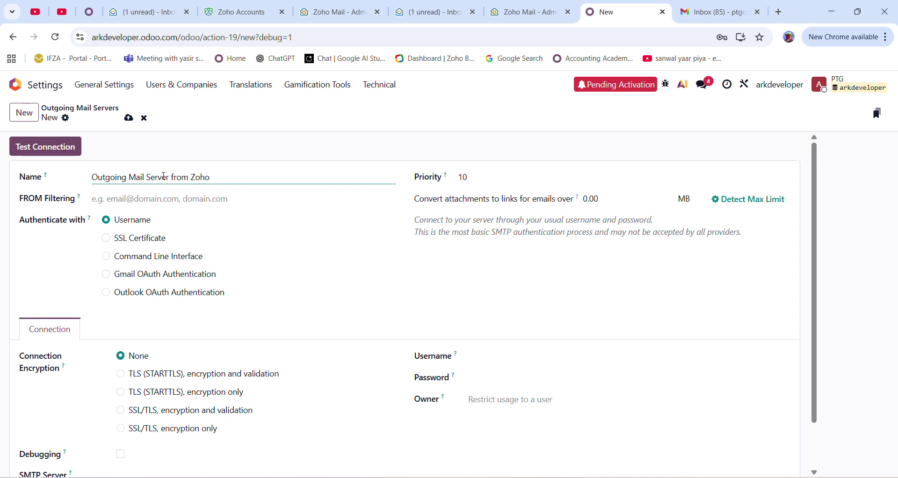
{"action": "left_click", "coordinate": [162, 197]}
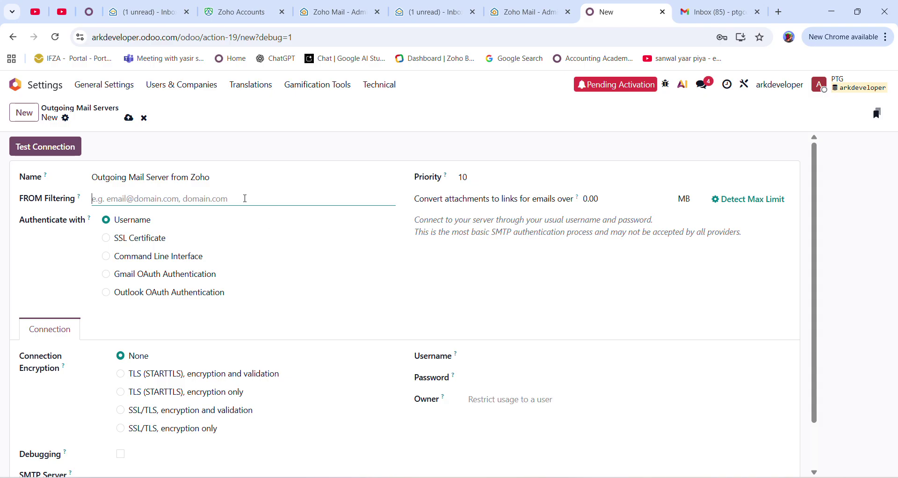
- Keep username and password authentication after briefly trying Gmail OAuth
{"action": "left_click", "coordinate": [493, 356]}
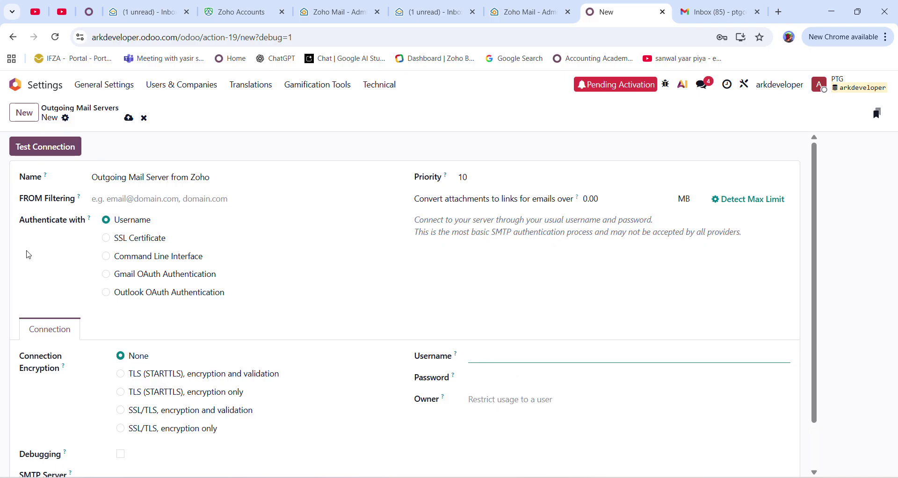
{"action": "scroll", "coordinate": [28, 254], "scroll_direction": "down", "scroll_amount": 1}
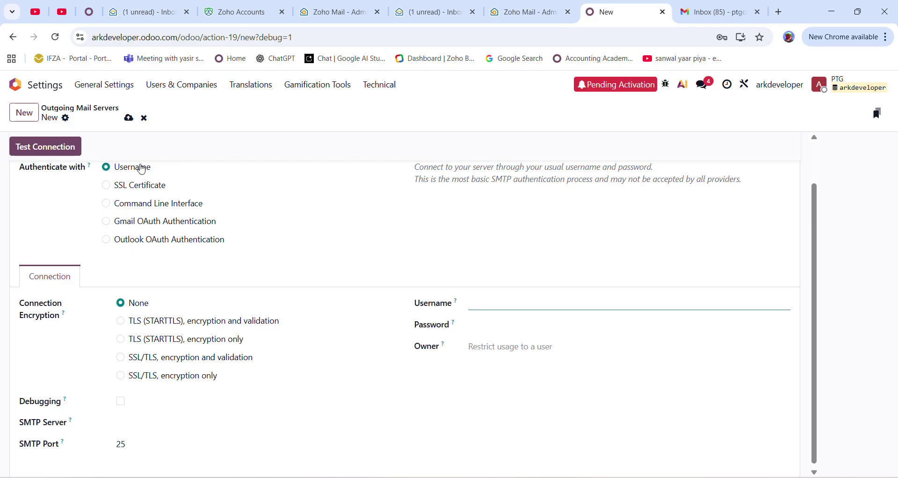
{"action": "scroll", "coordinate": [141, 169], "scroll_direction": "up", "scroll_amount": 1}
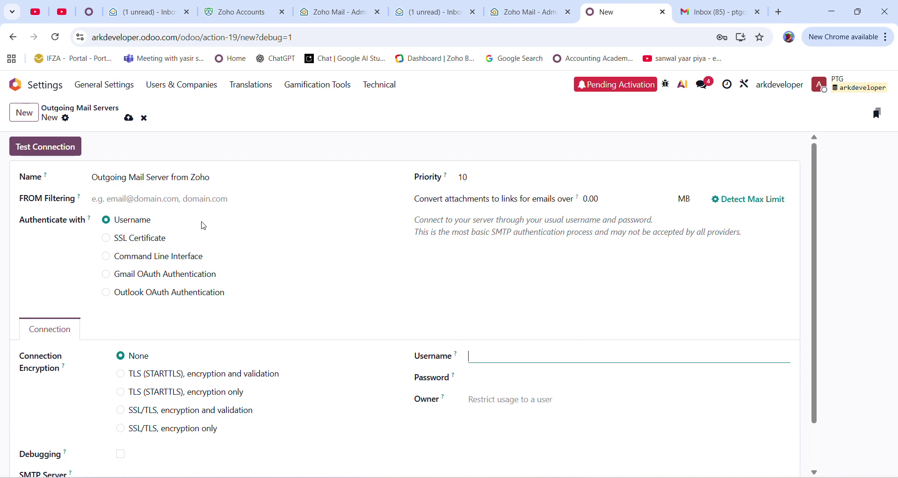
{"action": "scroll", "coordinate": [203, 226], "scroll_direction": "down", "scroll_amount": 1}
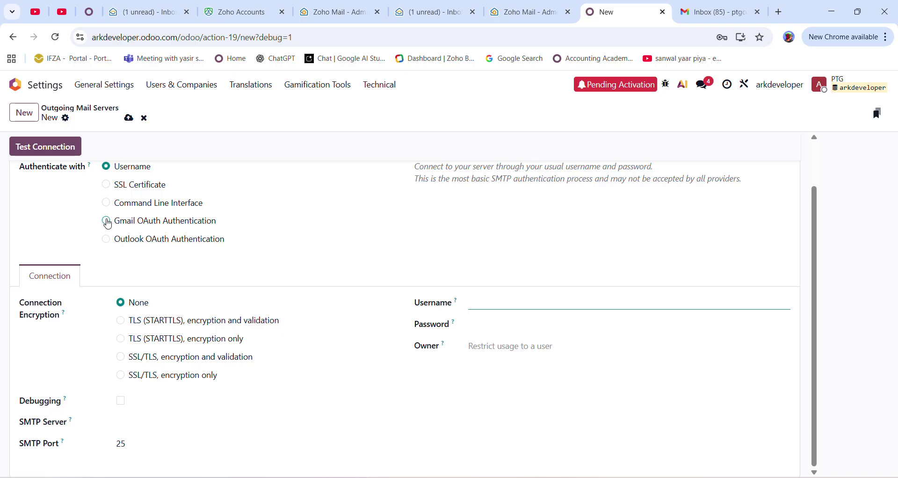
{"action": "left_click", "coordinate": [108, 223]}
{"action": "scroll", "coordinate": [109, 188], "scroll_direction": "up", "scroll_amount": 1}
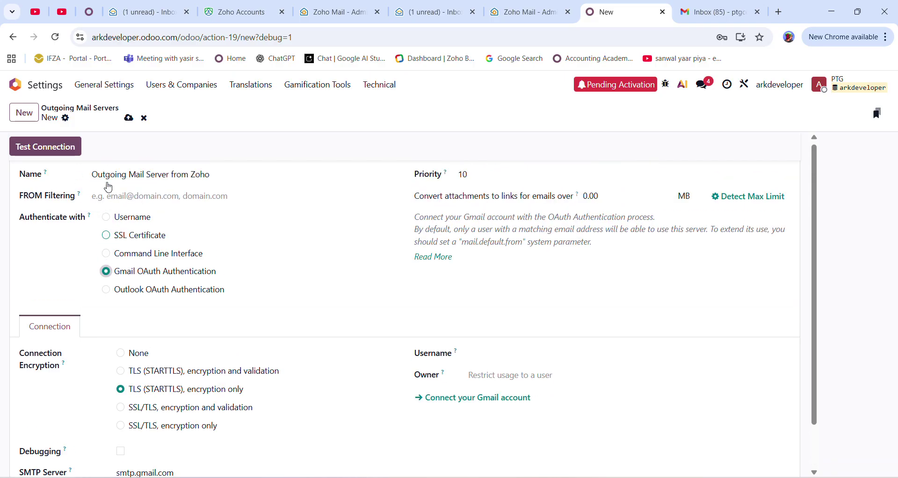
{"action": "left_click", "coordinate": [107, 224]}
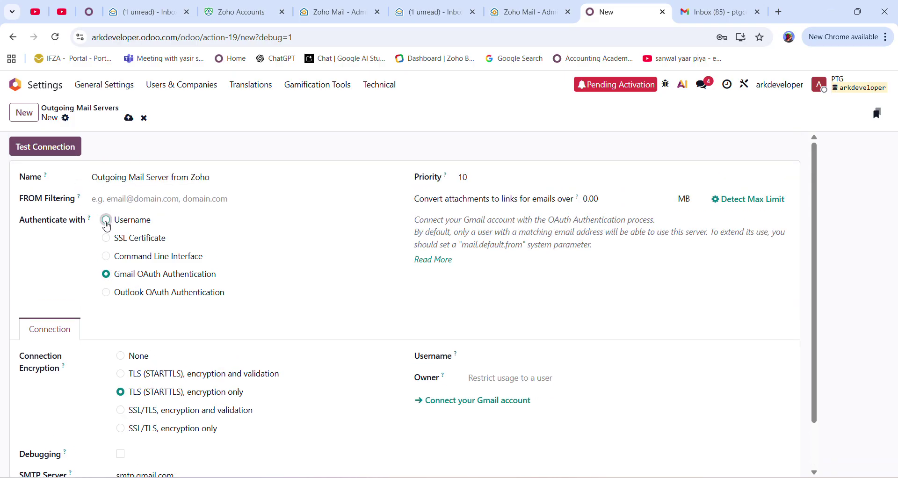
{"action": "scroll", "coordinate": [63, 314], "scroll_direction": "down", "scroll_amount": 1}
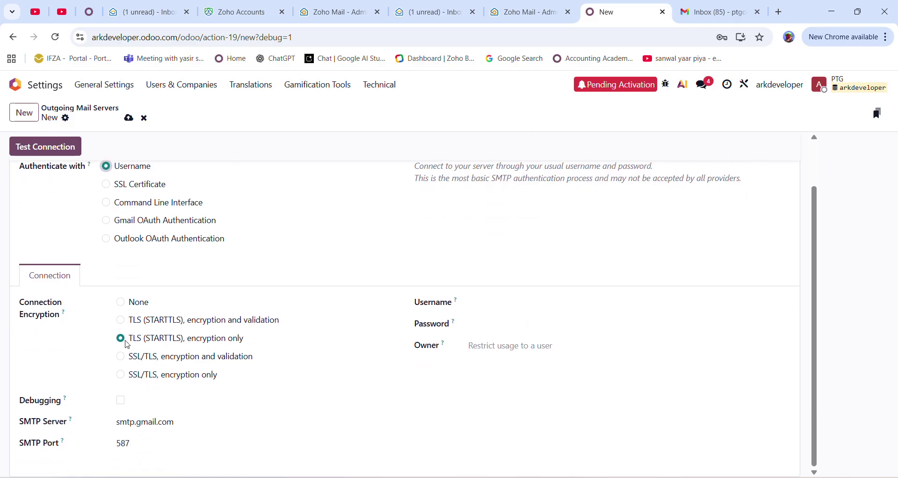
{"action": "scroll", "coordinate": [190, 270], "scroll_direction": "up", "scroll_amount": 1}
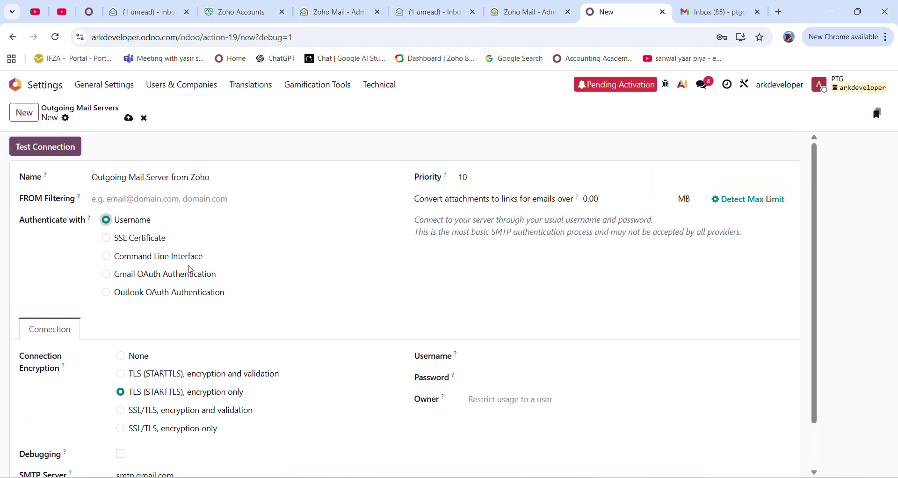
{"action": "scroll", "coordinate": [189, 269], "scroll_direction": "down", "scroll_amount": 1}
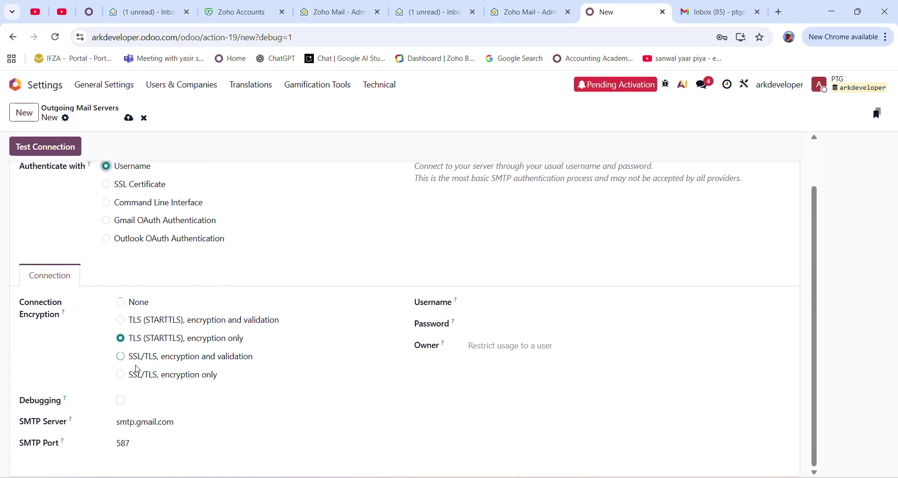
- Choose 'SSL/TLS, encryption only', clear smtp.gmail.com from SMTP Server, then switch to Zoho Mail
{"action": "left_click", "coordinate": [120, 375]}
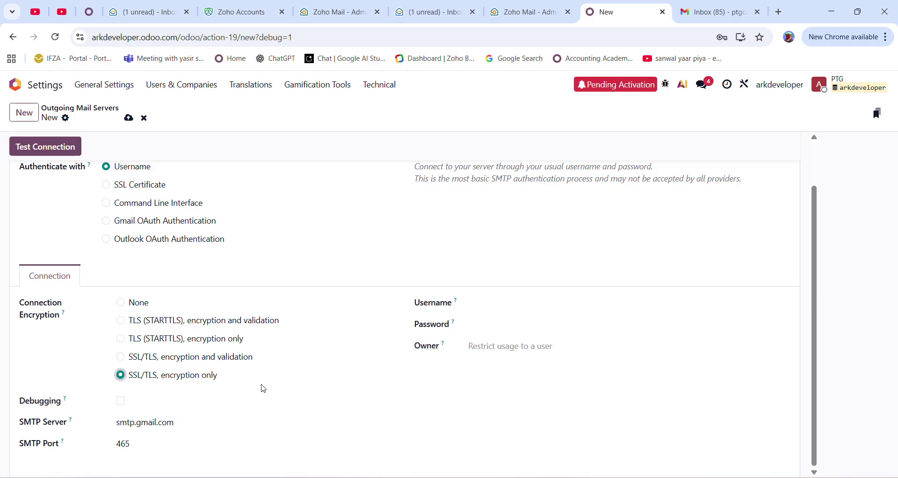
{"action": "left_click", "coordinate": [132, 424]}
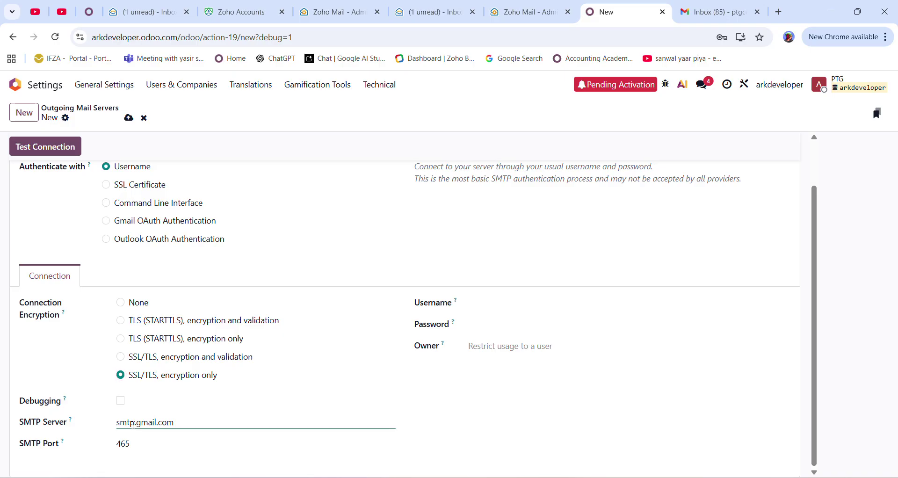
{"action": "left_click_drag", "start_coordinate": [226, 426], "coordinate": [98, 417]}
{"action": "key", "text": "BackSpace"}
{"action": "left_click", "coordinate": [154, 423]}
{"action": "scroll", "coordinate": [457, 365], "scroll_direction": "up", "scroll_amount": 1}
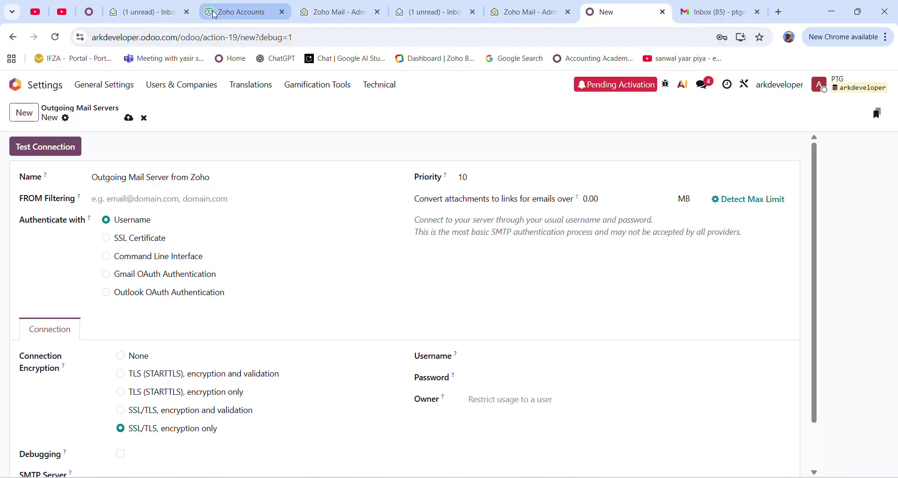
{"action": "left_click", "coordinate": [159, 14]}
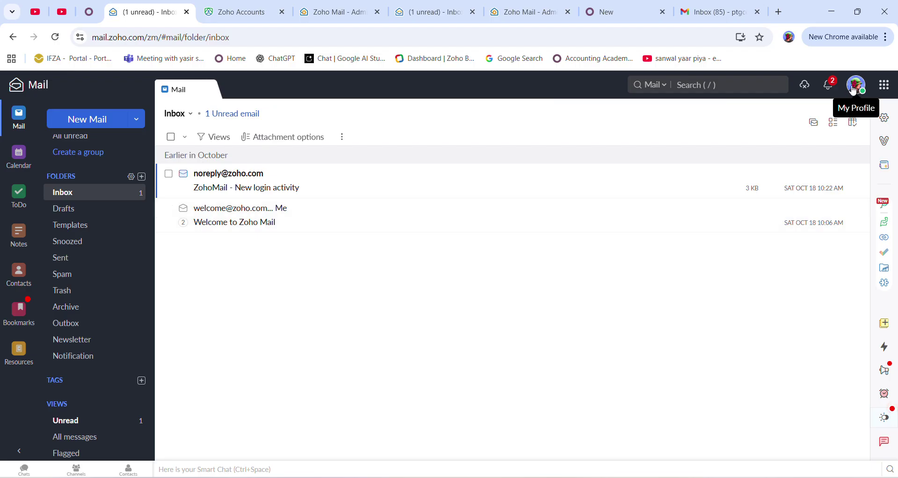
- Open Zoho Mail's settings and go to the Mail accounts section
{"action": "left_click", "coordinate": [887, 118]}
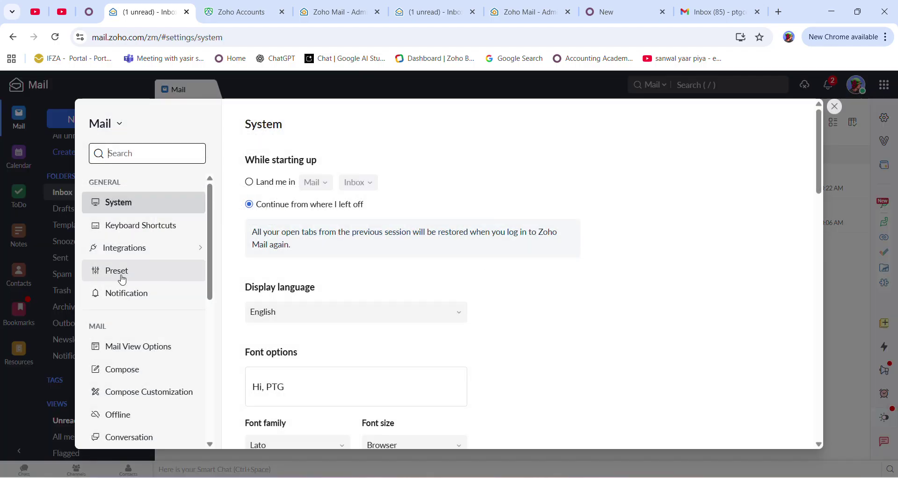
{"action": "scroll", "coordinate": [164, 360], "scroll_direction": "down", "scroll_amount": 3}
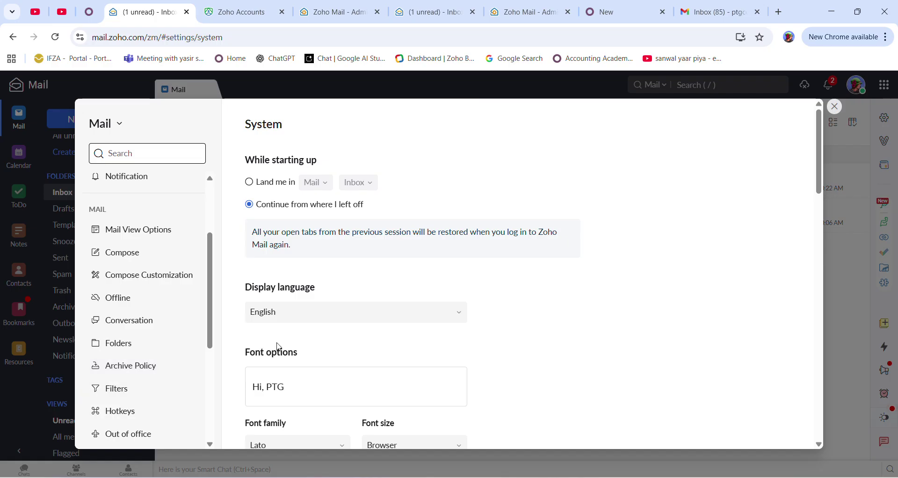
{"action": "scroll", "coordinate": [290, 349], "scroll_direction": "down", "scroll_amount": 4}
{"action": "scroll", "coordinate": [176, 371], "scroll_direction": "down", "scroll_amount": 4}
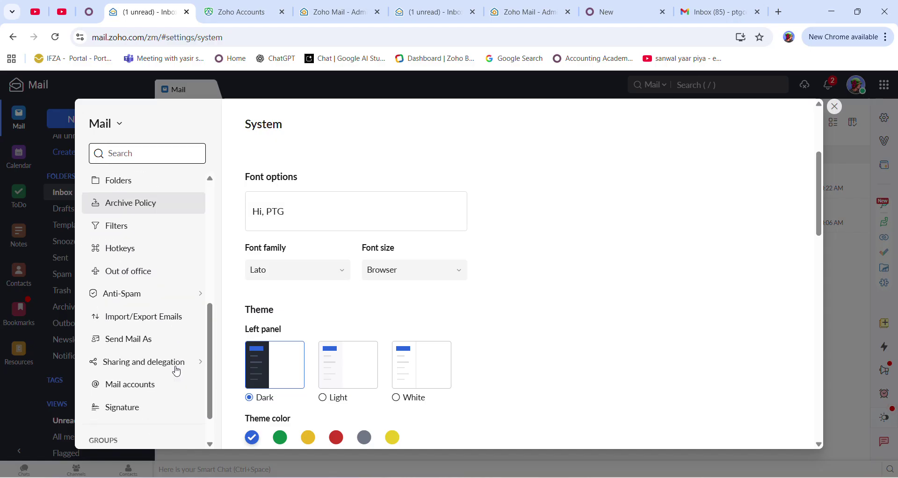
{"action": "left_click", "coordinate": [135, 381]}
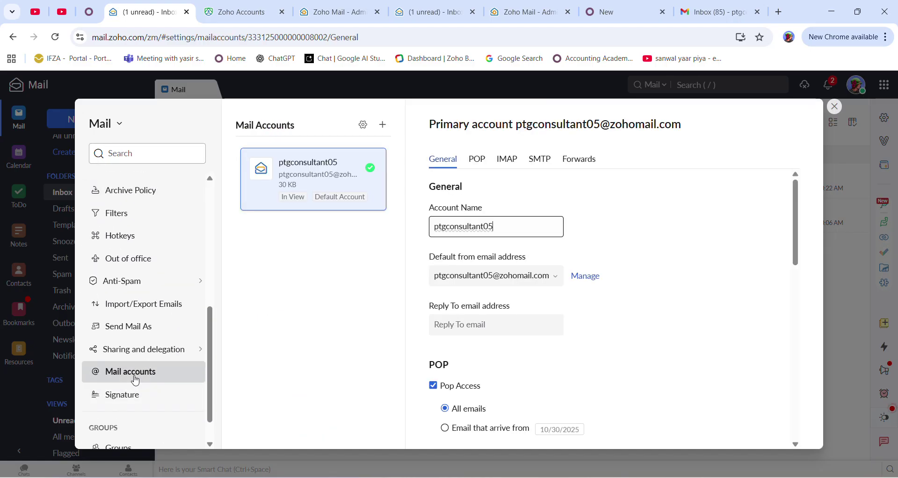
- Check the POP and SMTP details and copy outgoing host smtppro.zoho.com for Odoo
{"action": "left_click", "coordinate": [477, 160]}
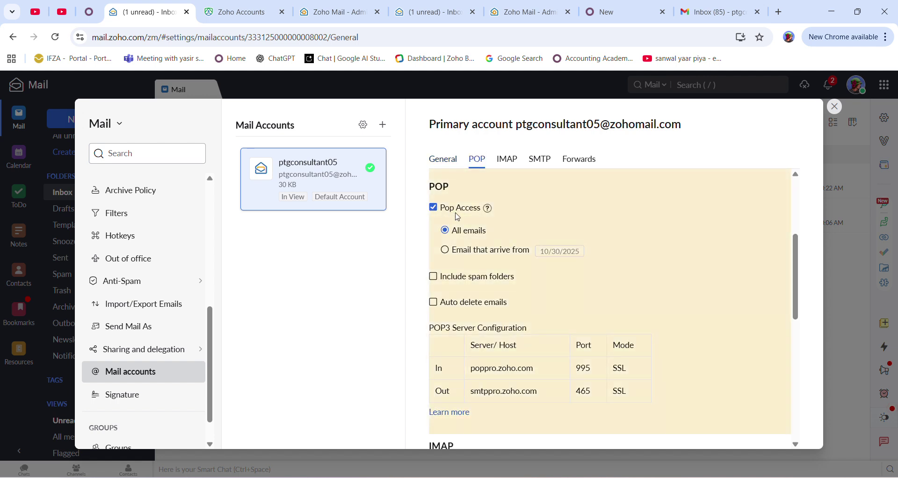
{"action": "scroll", "coordinate": [456, 314], "scroll_direction": "down", "scroll_amount": 2}
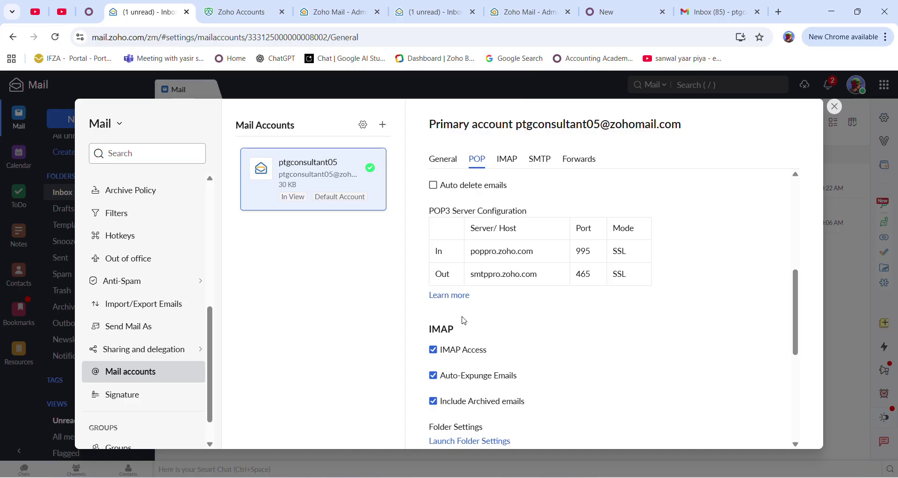
{"action": "scroll", "coordinate": [480, 354], "scroll_direction": "down", "scroll_amount": 2}
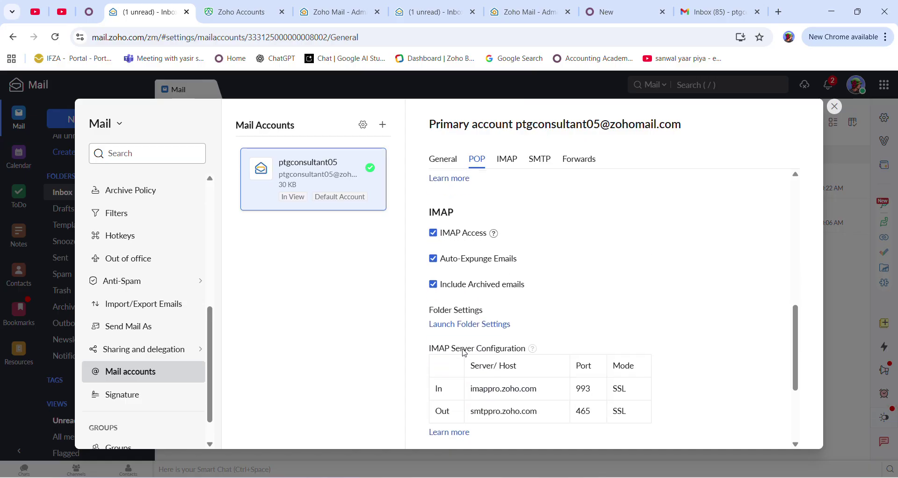
{"action": "left_click", "coordinate": [541, 158]}
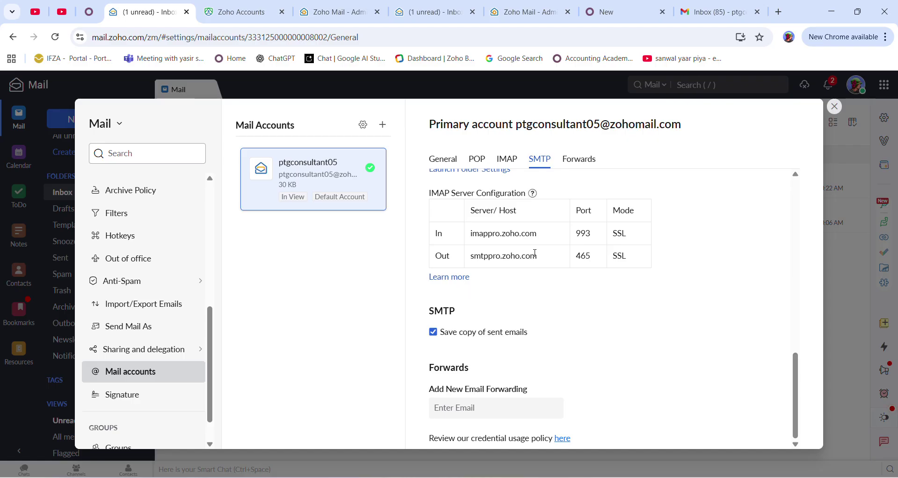
{"action": "left_click_drag", "start_coordinate": [540, 237], "coordinate": [472, 236]}
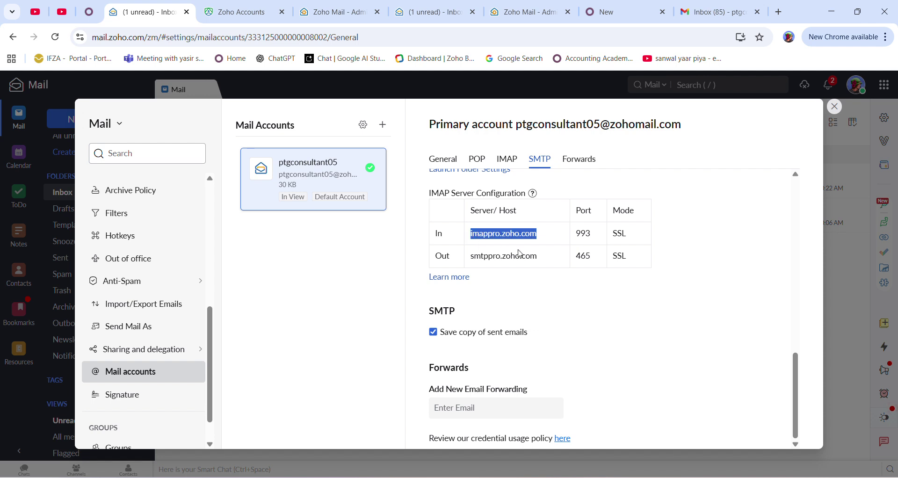
{"action": "left_click", "coordinate": [546, 260]}
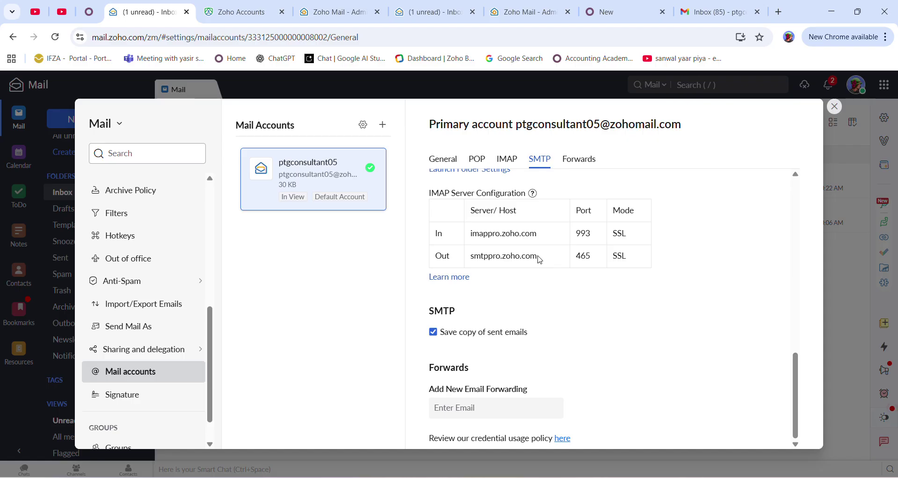
{"action": "left_click_drag", "start_coordinate": [538, 257], "coordinate": [473, 256]}
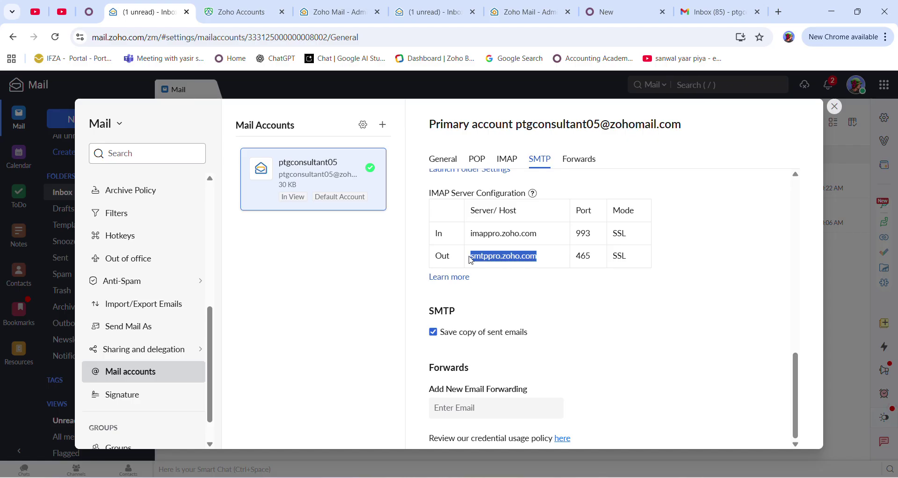
{"action": "left_click", "coordinate": [608, 12]}
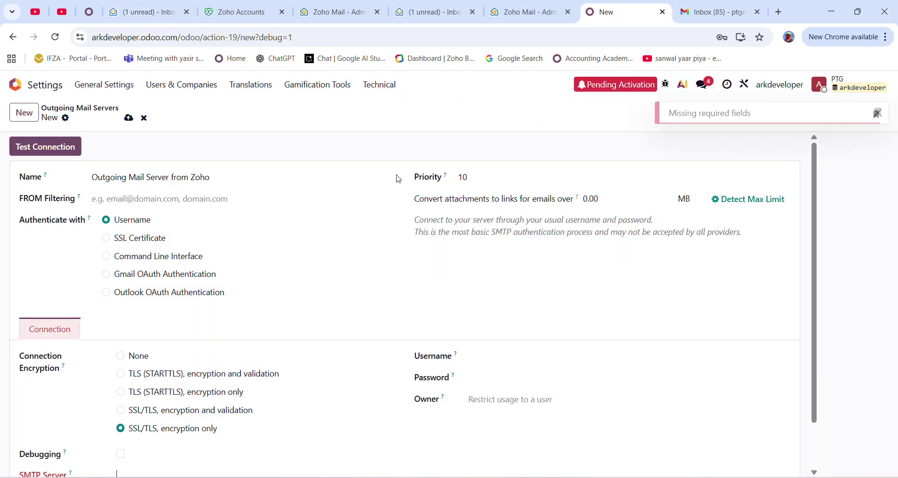
- Paste smtppro.zoho.com into SMTP Server and confirm the port is 465
{"action": "left_click", "coordinate": [484, 355]}
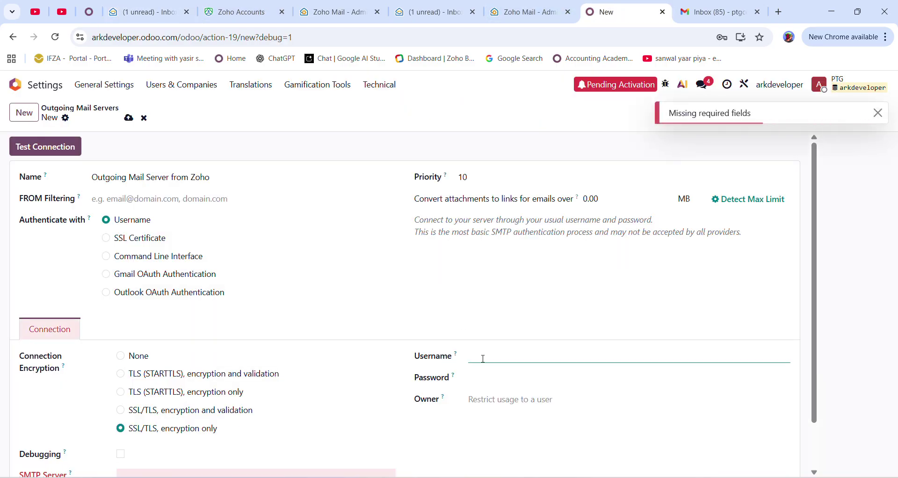
{"action": "scroll", "coordinate": [171, 443], "scroll_direction": "down", "scroll_amount": 1}
{"action": "left_click", "coordinate": [153, 421]}
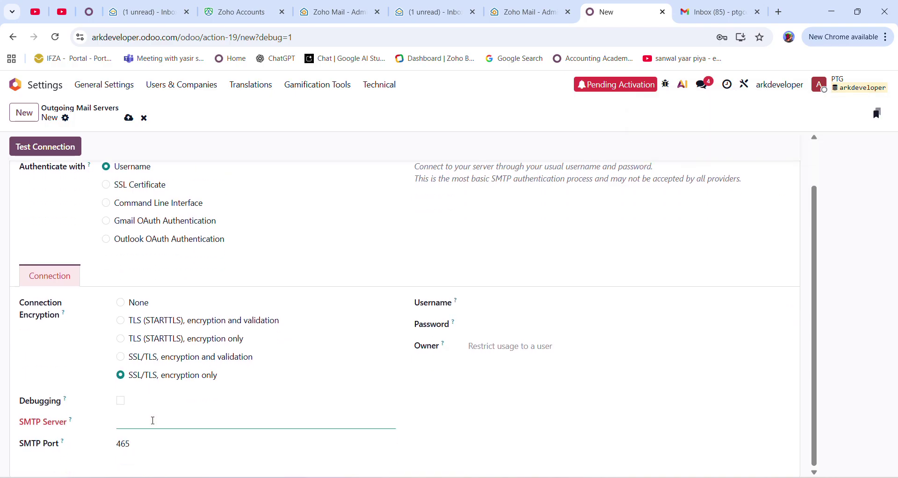
{"action": "type", "text": "smtppro.zoho.com"}
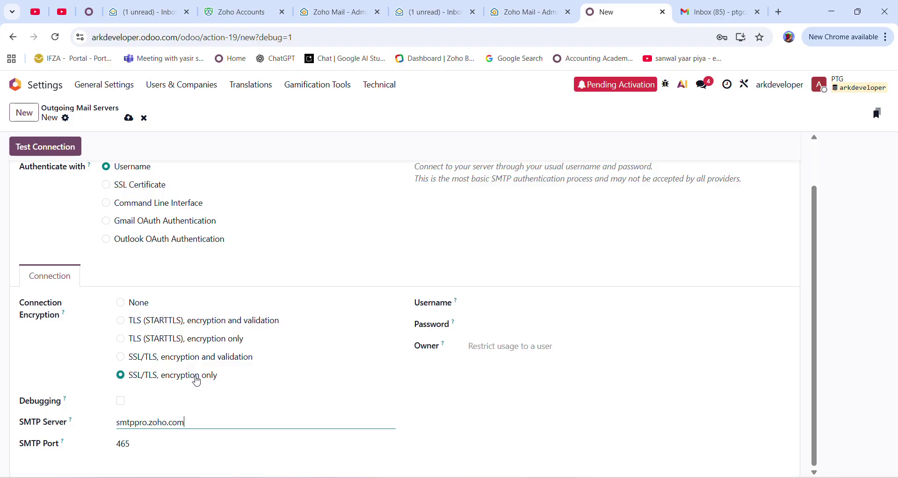
{"action": "left_click", "coordinate": [149, 445]}
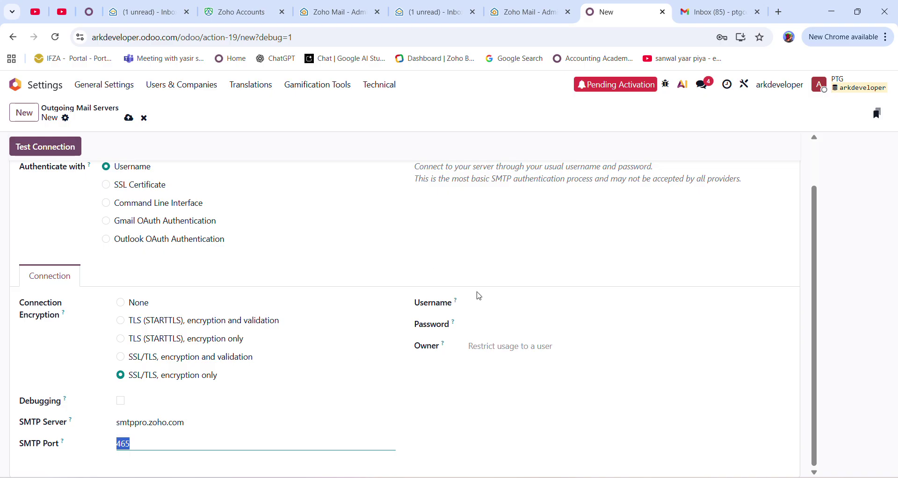
{"action": "left_click", "coordinate": [470, 305]}
{"action": "left_click", "coordinate": [474, 304]}
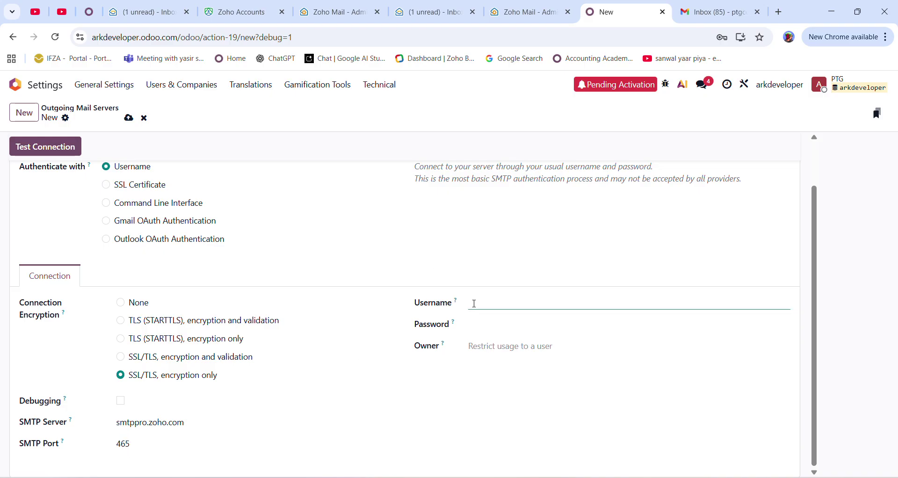
- Glance at the application password and Admin configuration pages, then return to Zoho Mail's SMTP settings
{"action": "left_click", "coordinate": [272, 9]}
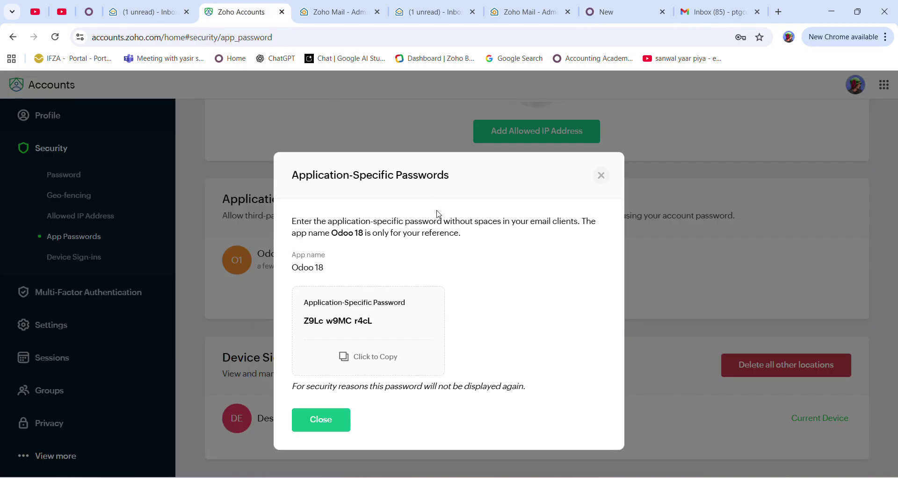
{"action": "left_click", "coordinate": [335, 12]}
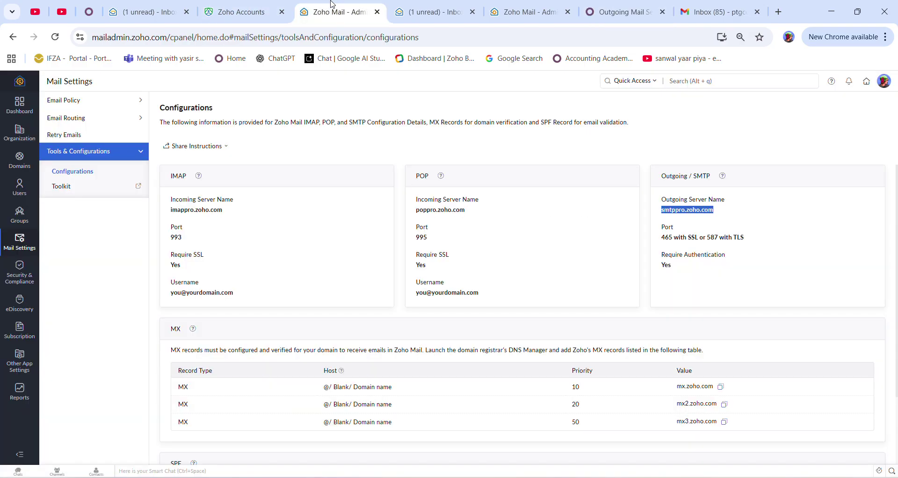
{"action": "left_click", "coordinate": [171, 13]}
{"action": "scroll", "coordinate": [585, 211], "scroll_direction": "up", "scroll_amount": 5}
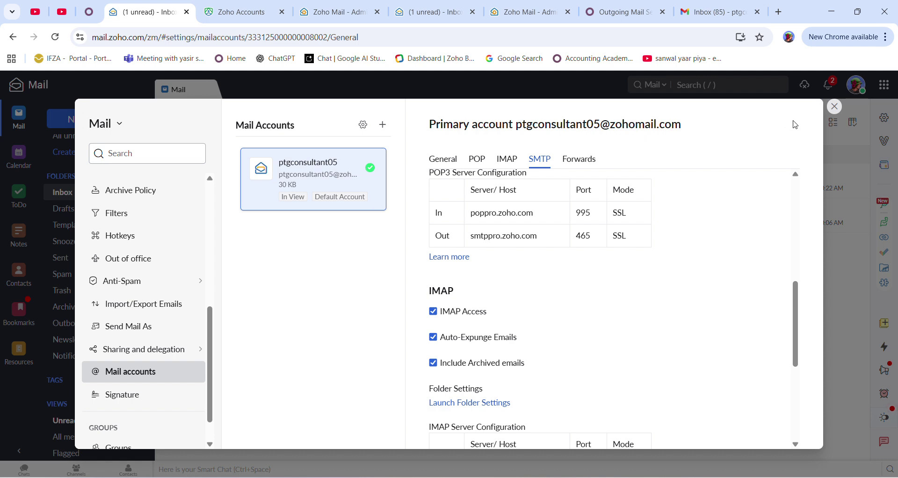
- Close Zoho Mail settings and select the account's e-mail address in the profile panel
{"action": "left_click", "coordinate": [835, 106]}
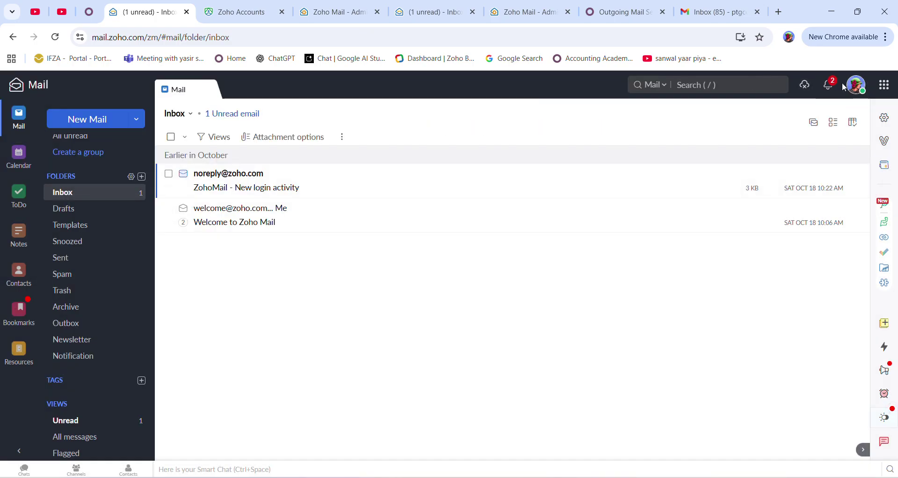
{"action": "left_click", "coordinate": [854, 85]}
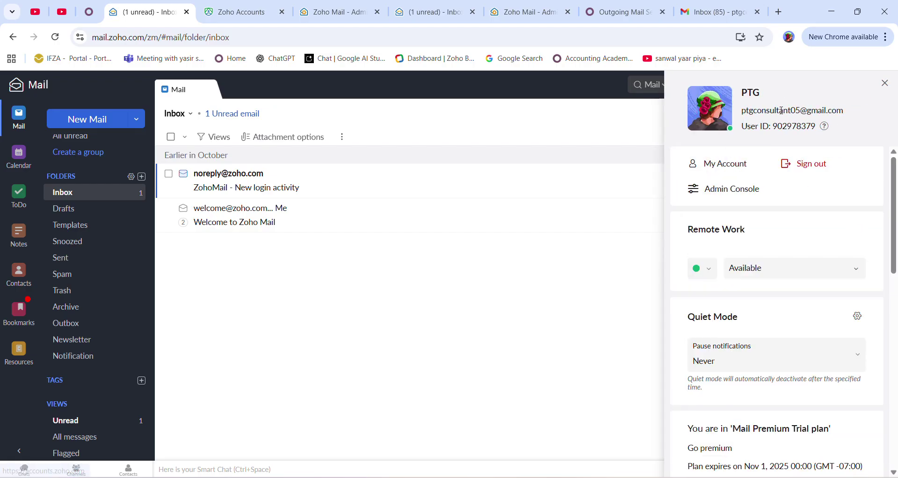
{"action": "left_click_drag", "start_coordinate": [837, 112], "coordinate": [747, 114]}
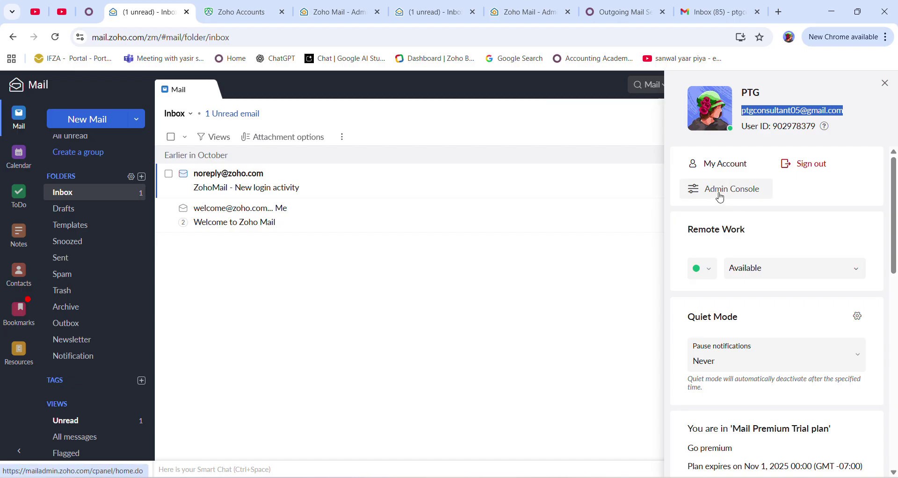
- Copy the Super Administrator e-mail from the Zoho Admin Console dashboard for Odoo's username field
{"action": "left_click", "coordinate": [318, 13]}
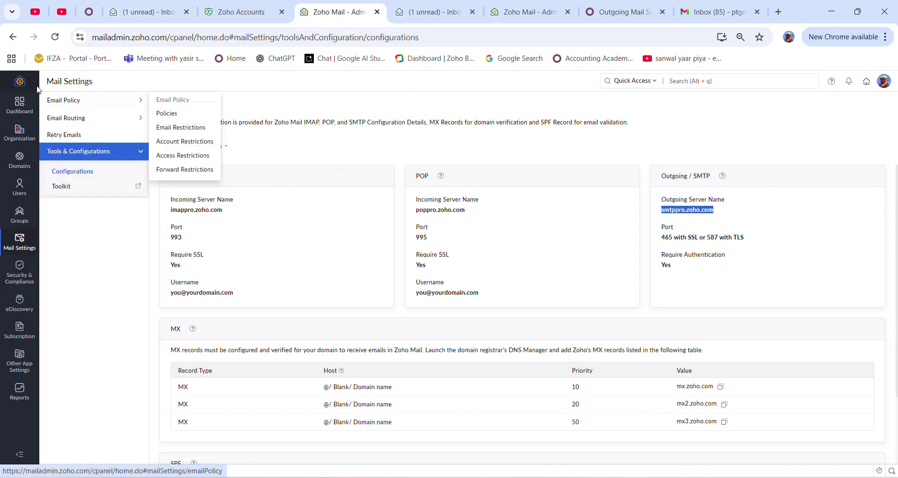
{"action": "left_click", "coordinate": [20, 104]}
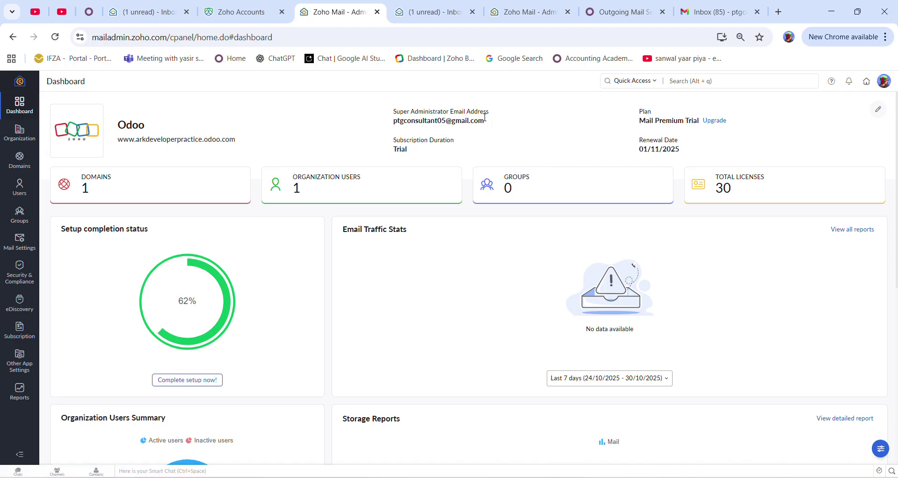
{"action": "left_click_drag", "start_coordinate": [485, 117], "coordinate": [388, 127]}
{"action": "key", "text": "ctrl+c"}
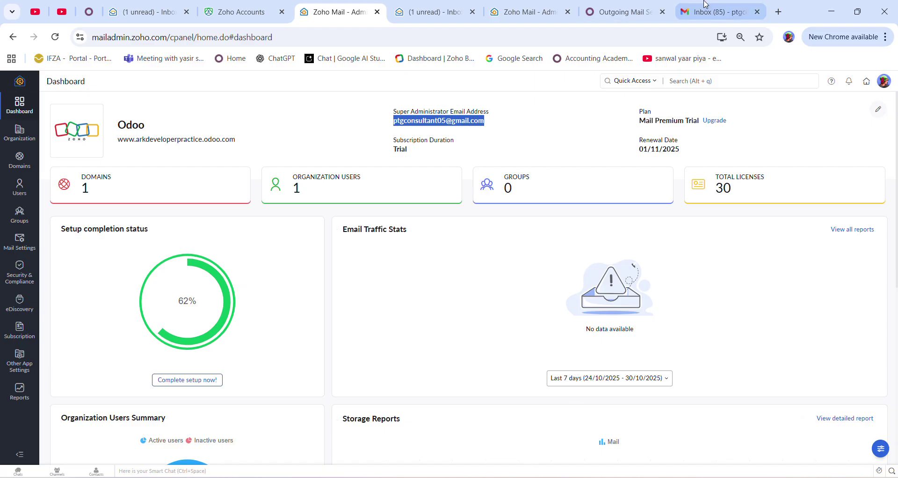
{"action": "left_click", "coordinate": [622, 18]}
{"action": "left_click", "coordinate": [496, 307]}
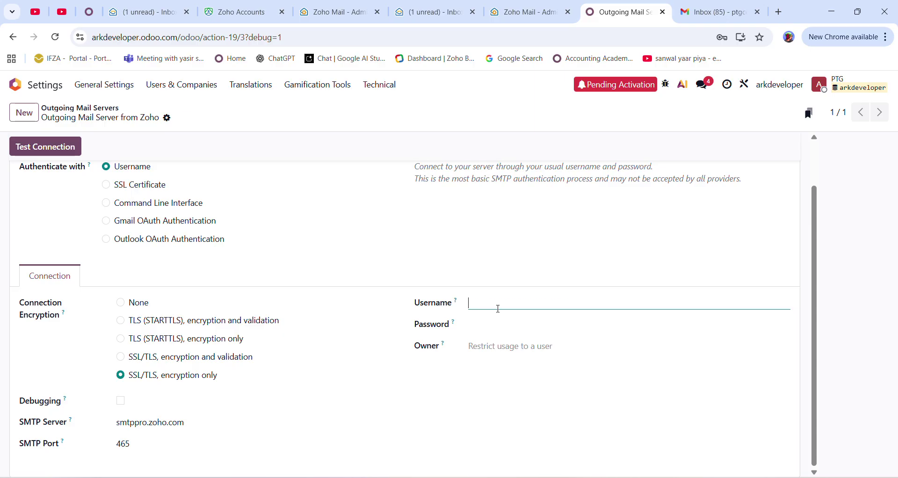
- Paste the Zoho administrator e-mail as the smtppro.zoho.com server's Username, ready for the password
{"action": "key", "text": "ctrl+v"}
{"action": "triple_click", "coordinate": [557, 311]}
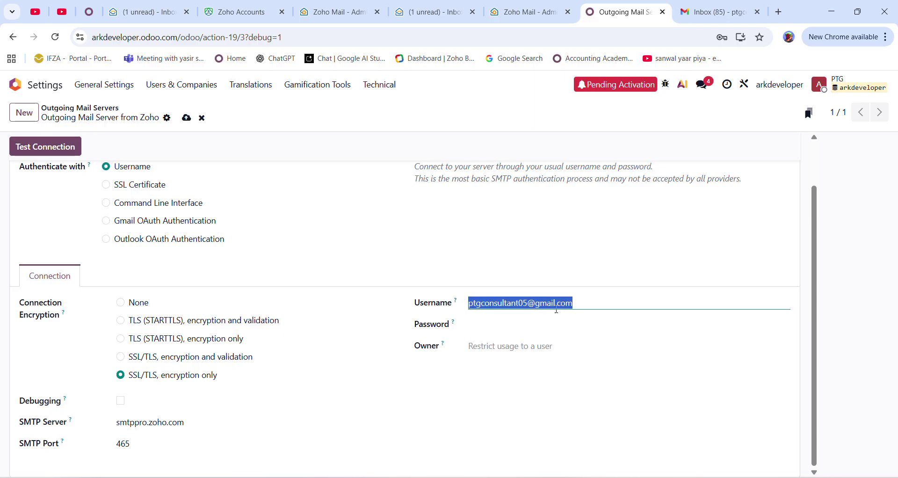
{"action": "left_click", "coordinate": [524, 326]}
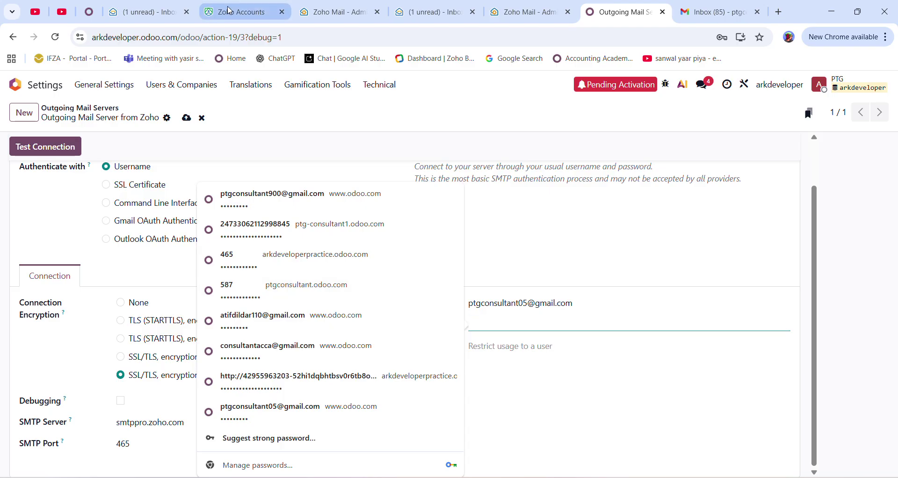
- Reach Zoho Accounts from the Zoho Mail inbox, where the Odoo 18 app password is shown
{"action": "left_click", "coordinate": [179, 12]}
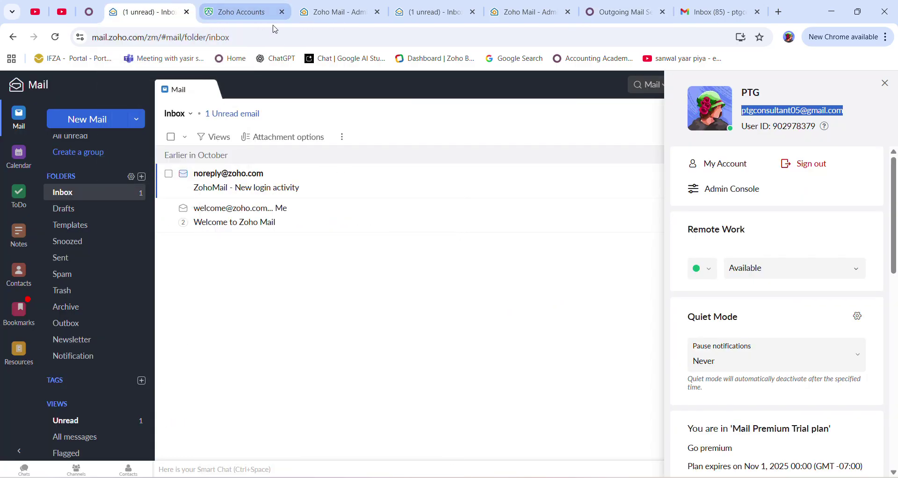
{"action": "left_click", "coordinate": [586, 222]}
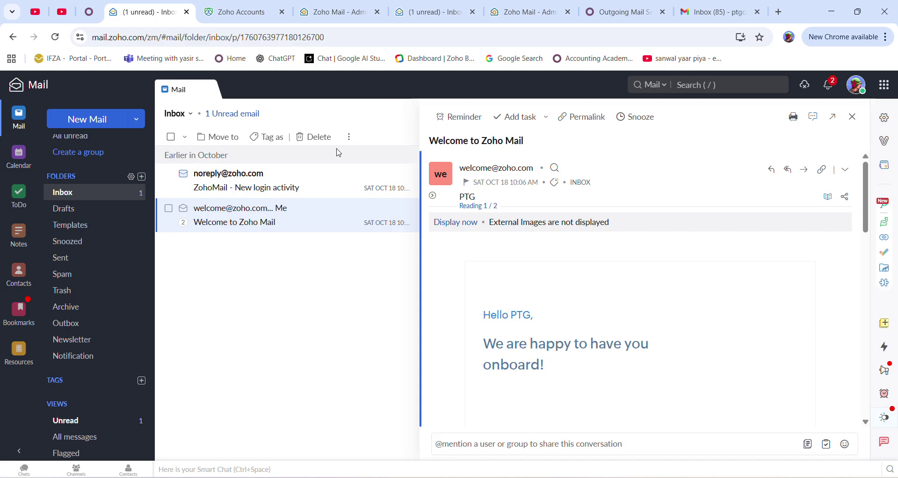
{"action": "left_click", "coordinate": [857, 86]}
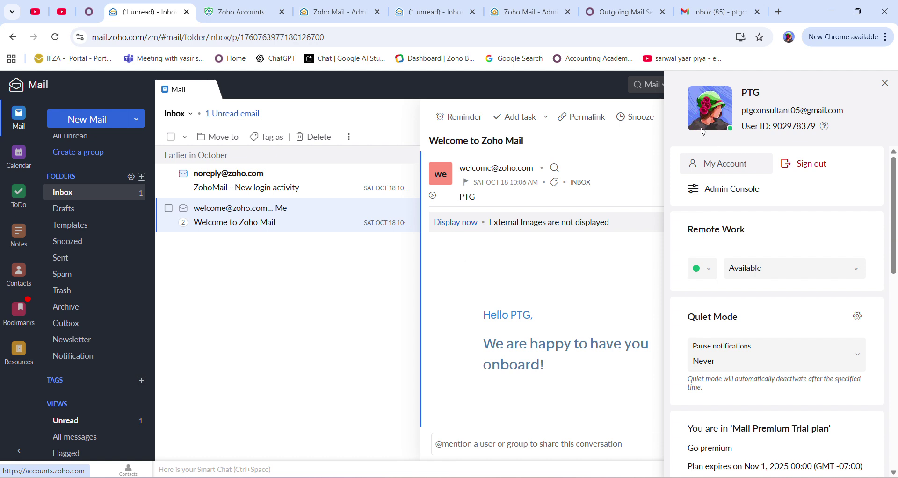
{"action": "left_click", "coordinate": [241, 12]}
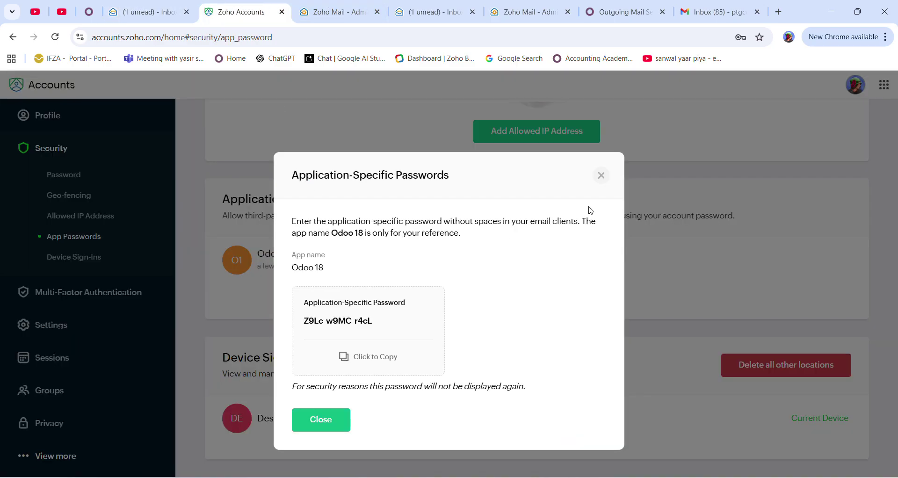
- Close the app password dialog and reload Zoho Accounts until the network errors clear
{"action": "left_click", "coordinate": [600, 176]}
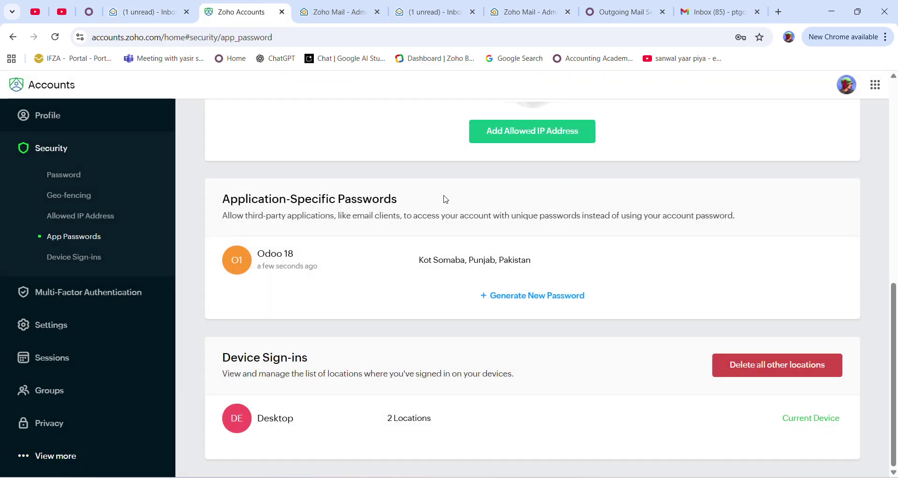
{"action": "left_click", "coordinate": [72, 120]}
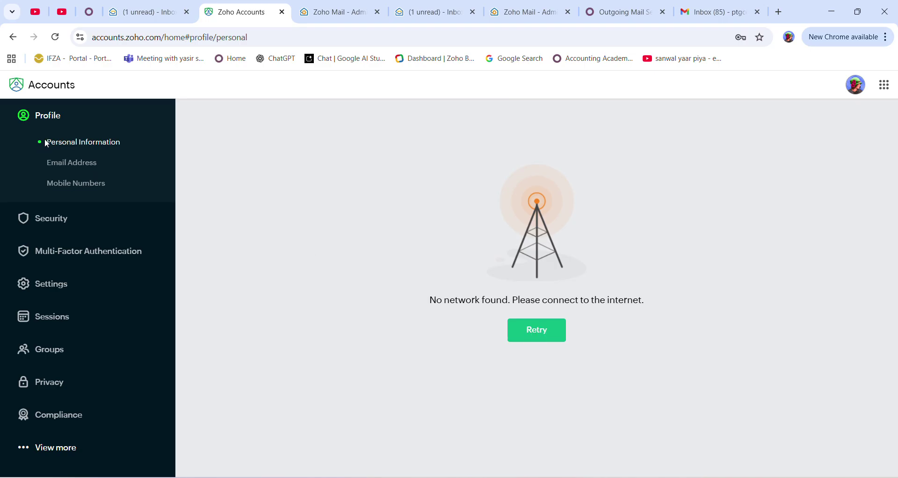
{"action": "left_click", "coordinate": [519, 329]}
{"action": "left_click", "coordinate": [55, 37]}
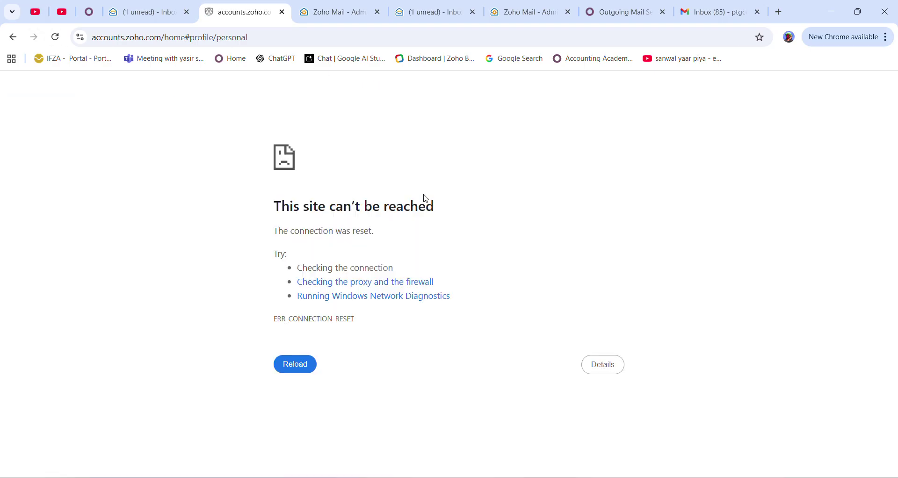
{"action": "left_click", "coordinate": [301, 361]}
{"action": "left_click", "coordinate": [300, 367]}
{"action": "left_click", "coordinate": [301, 367]}
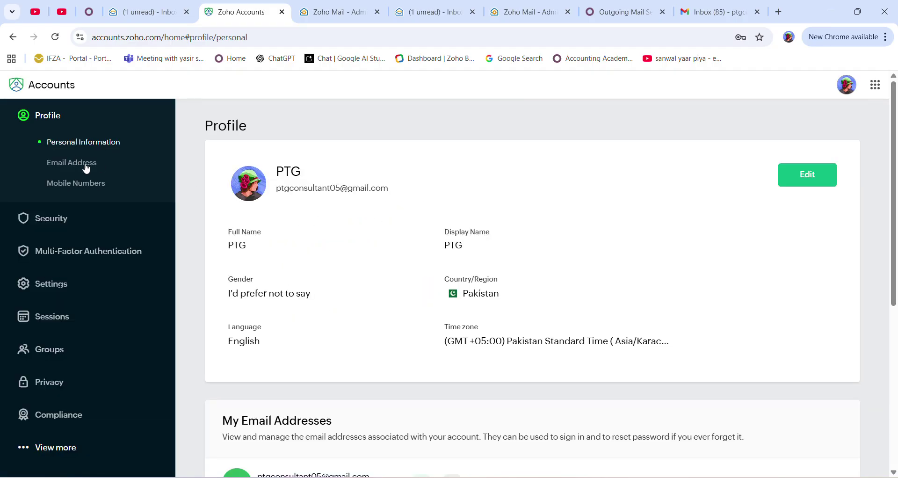
- Go to Security > App Passwords to list the Odoo 18 application-specific password
{"action": "scroll", "coordinate": [520, 200], "scroll_direction": "down", "scroll_amount": 1}
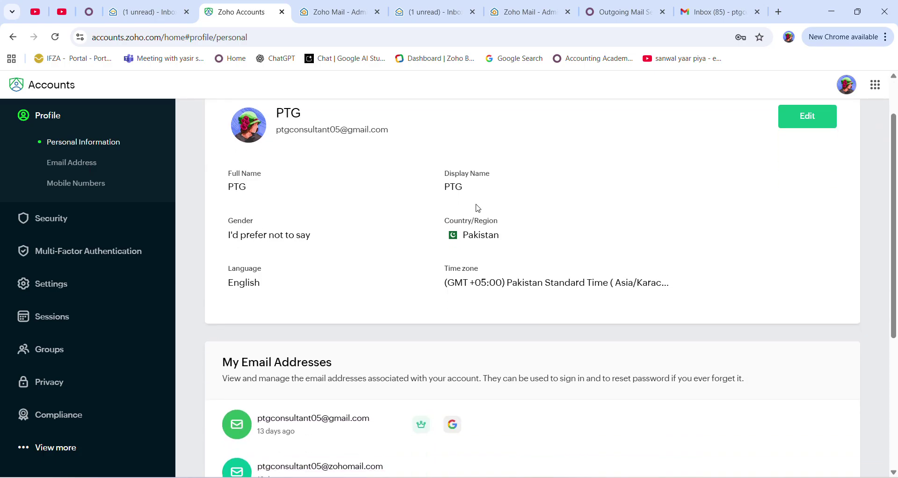
{"action": "scroll", "coordinate": [337, 238], "scroll_direction": "down", "scroll_amount": 2}
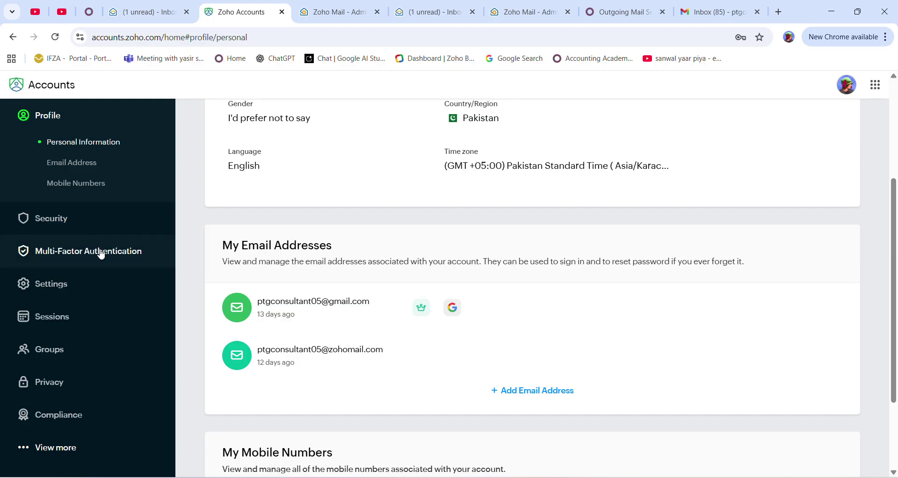
{"action": "left_click", "coordinate": [121, 251]}
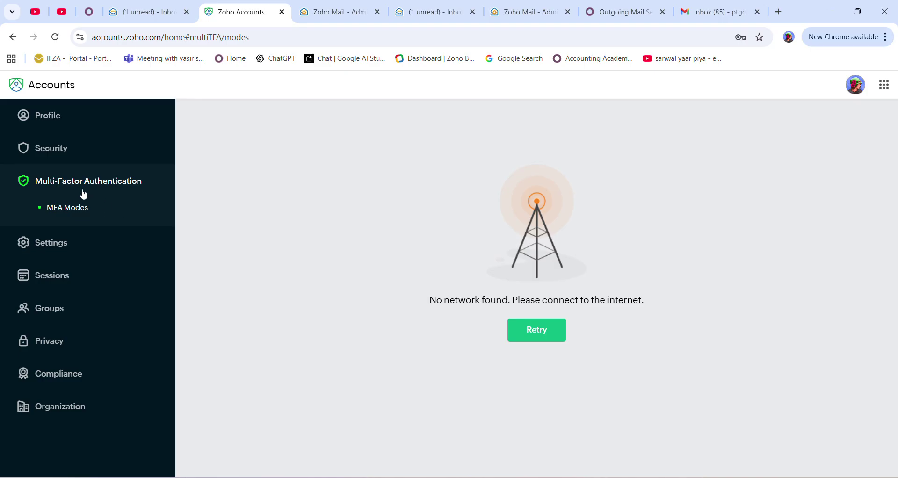
{"action": "left_click", "coordinate": [44, 149]}
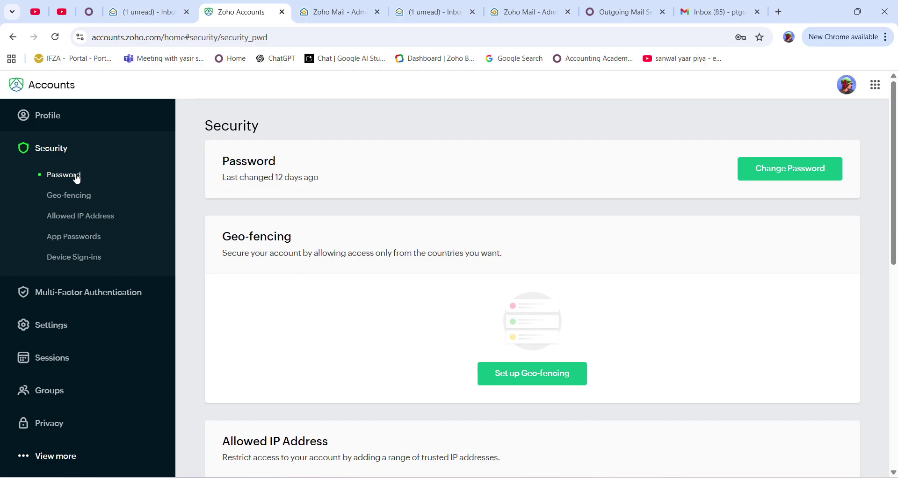
{"action": "left_click", "coordinate": [86, 238]}
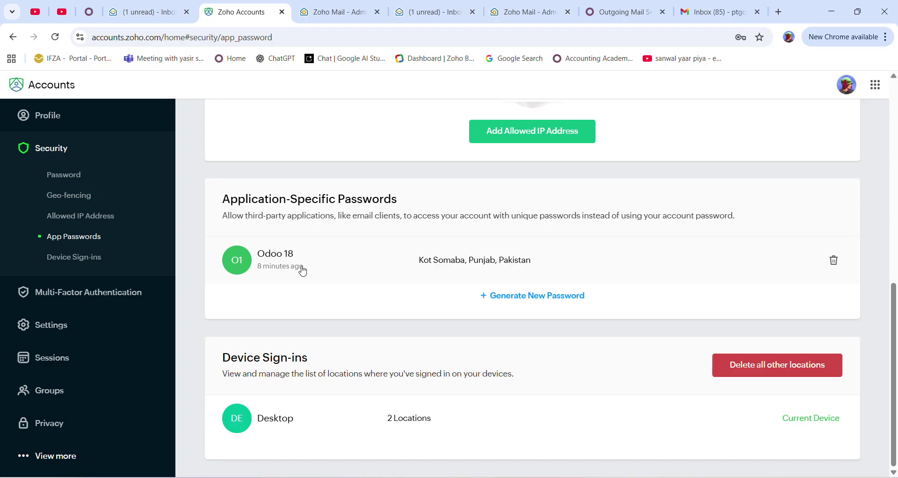
- Request deletion of the Odoo 18 app password, triggering identity verification
{"action": "left_click", "coordinate": [834, 263]}
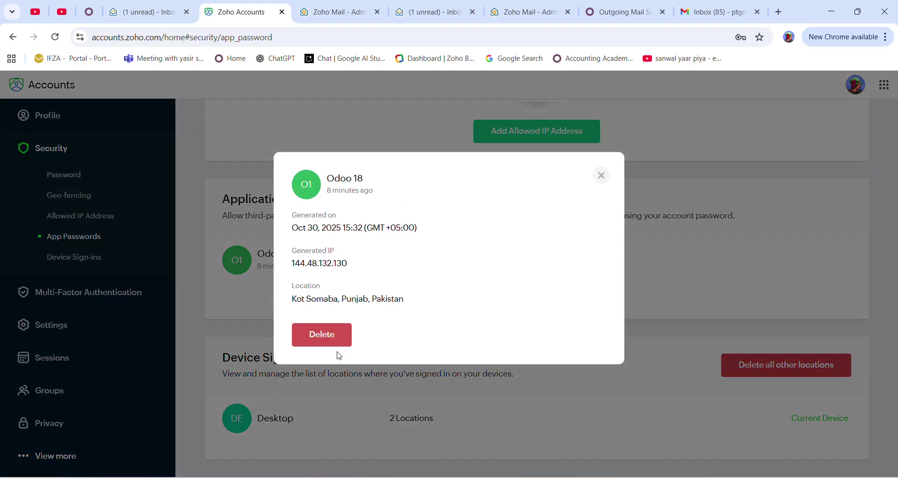
{"action": "left_click", "coordinate": [336, 330]}
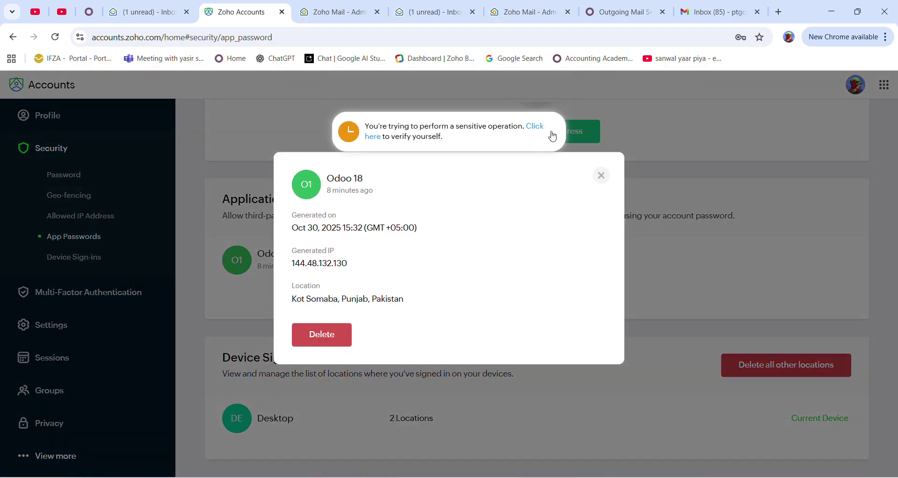
{"action": "left_click", "coordinate": [536, 127]}
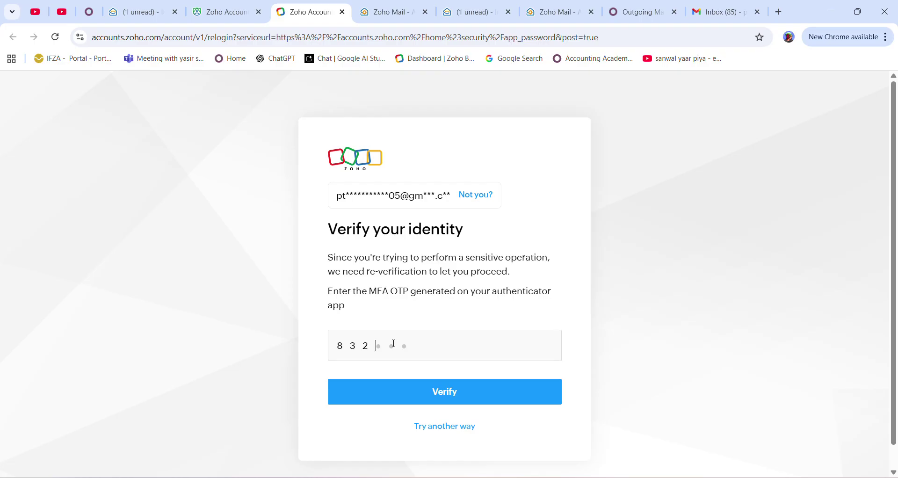
- Enter the authenticator code, retrying with a fresh code after rejection, to pass verification
{"action": "left_click", "coordinate": [471, 401]}
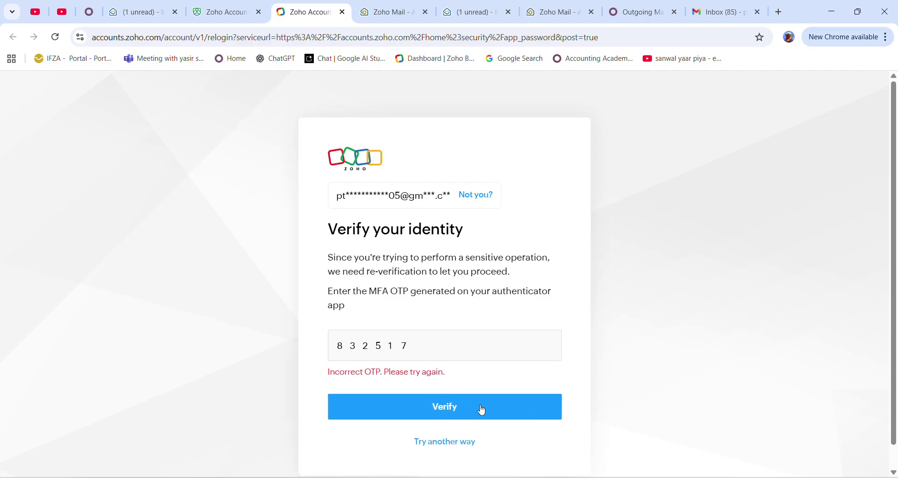
{"action": "left_click", "coordinate": [464, 410]}
{"action": "left_click_drag", "start_coordinate": [425, 349], "coordinate": [413, 338]}
{"action": "key", "text": "BackSpace"}
{"action": "key", "text": "BackSpace"}
{"action": "key", "text": "BackSpace"}
{"action": "key", "text": "BackSpace"}
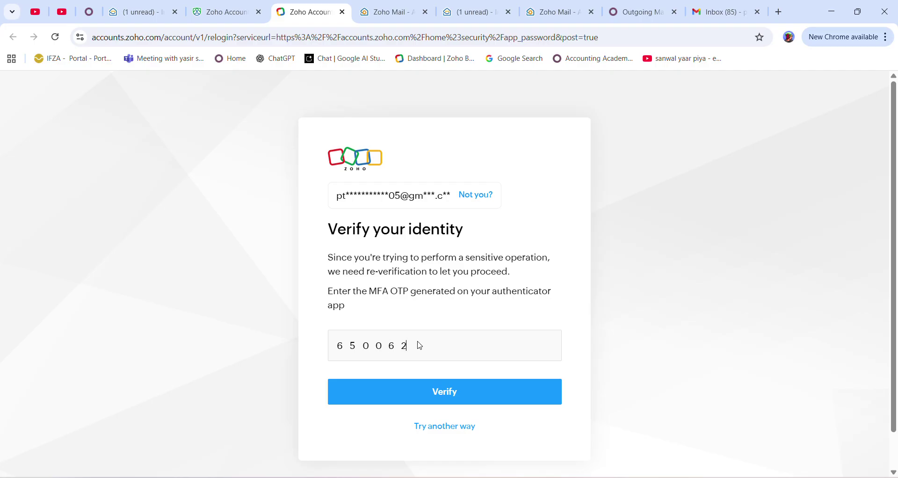
{"action": "key", "text": "Return"}
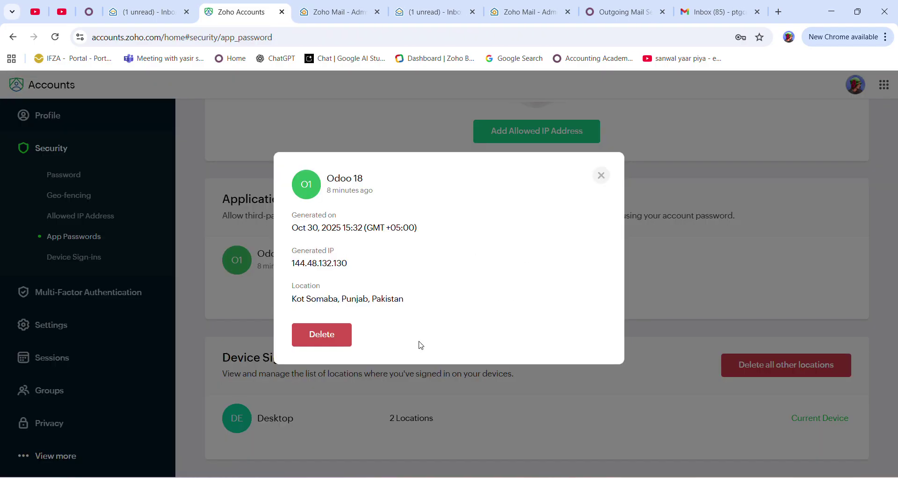
- Delete the Odoo 18 app password, then generate and copy a new one named 'Odoo 19'
{"action": "left_click", "coordinate": [332, 343]}
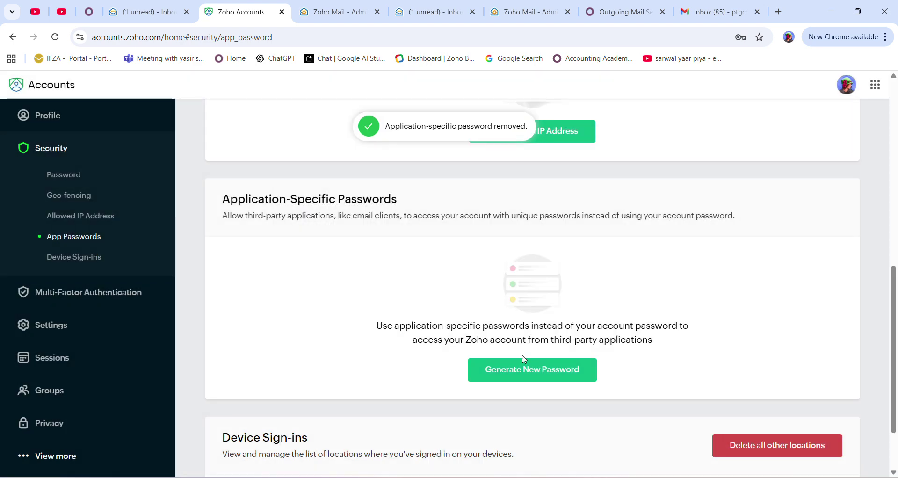
{"action": "left_click", "coordinate": [536, 376]}
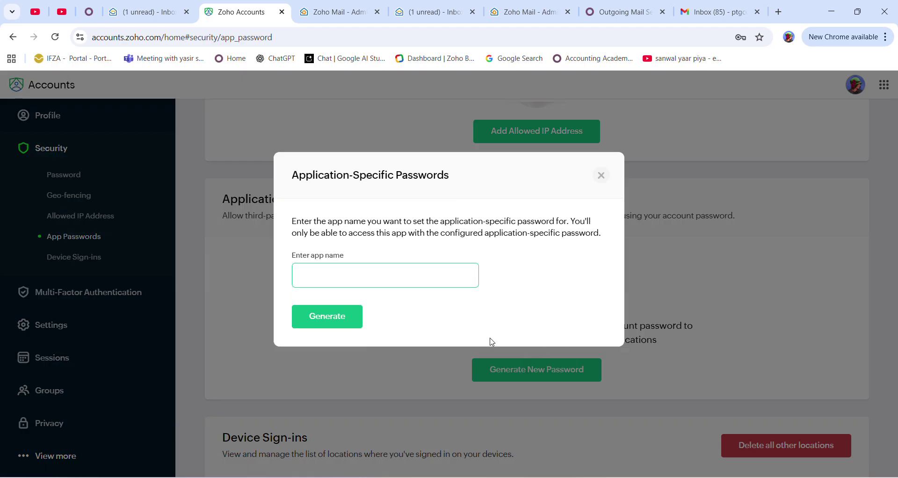
{"action": "left_click", "coordinate": [372, 282]}
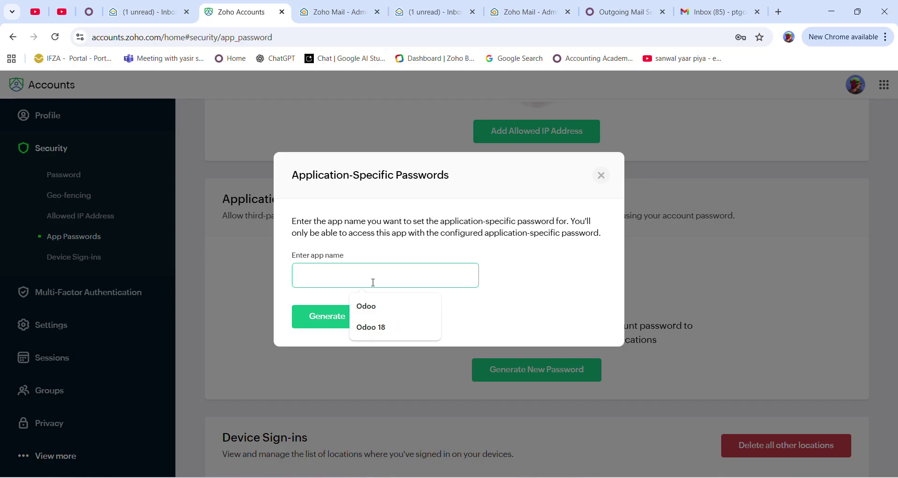
{"action": "type", "text": "Odoo 1"}
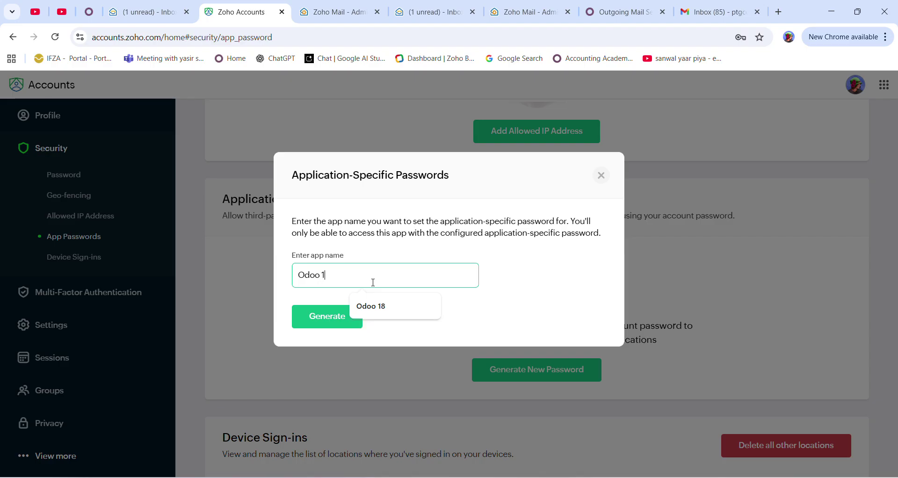
{"action": "type", "text": "9"}
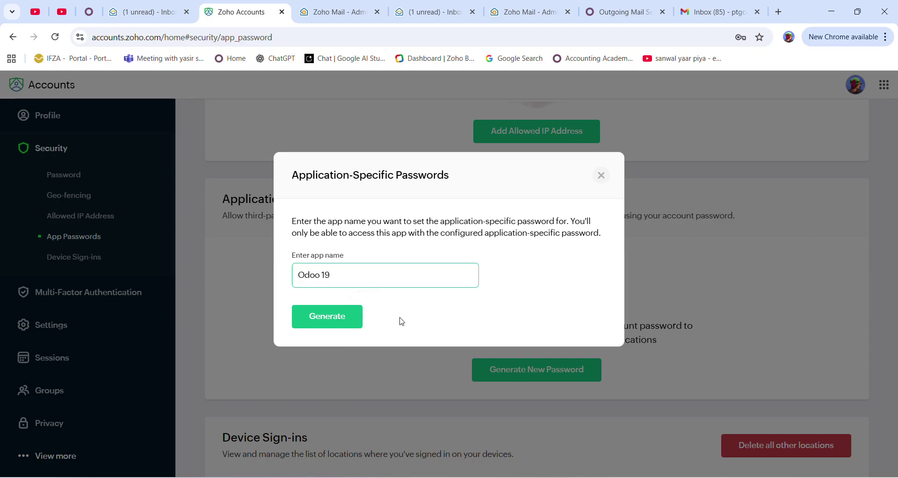
{"action": "left_click", "coordinate": [353, 319]}
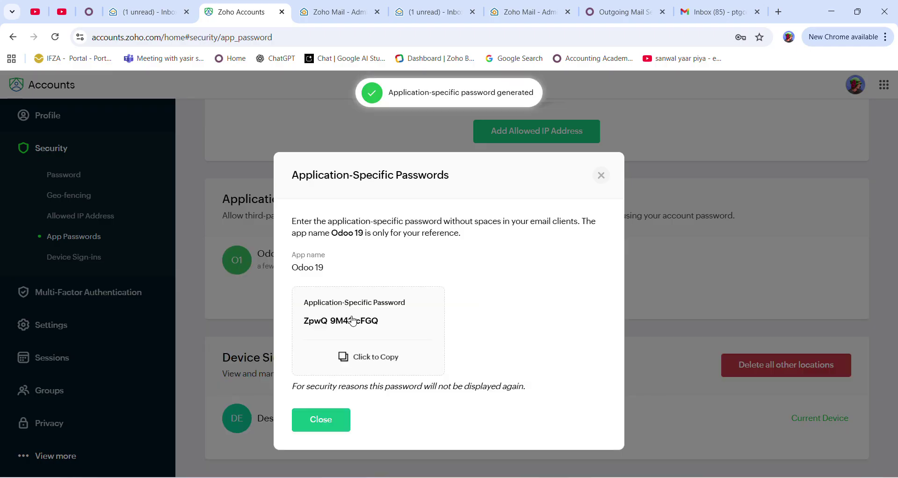
{"action": "left_click", "coordinate": [346, 360]}
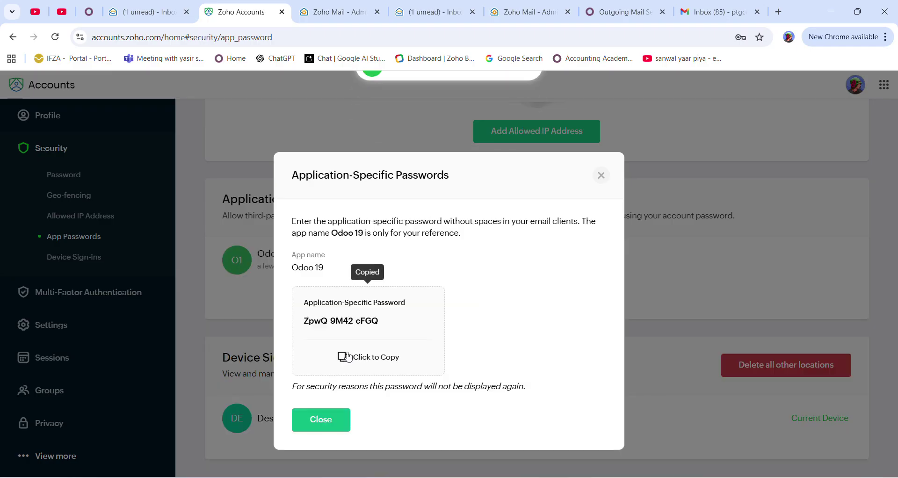
{"action": "left_click", "coordinate": [626, 13]}
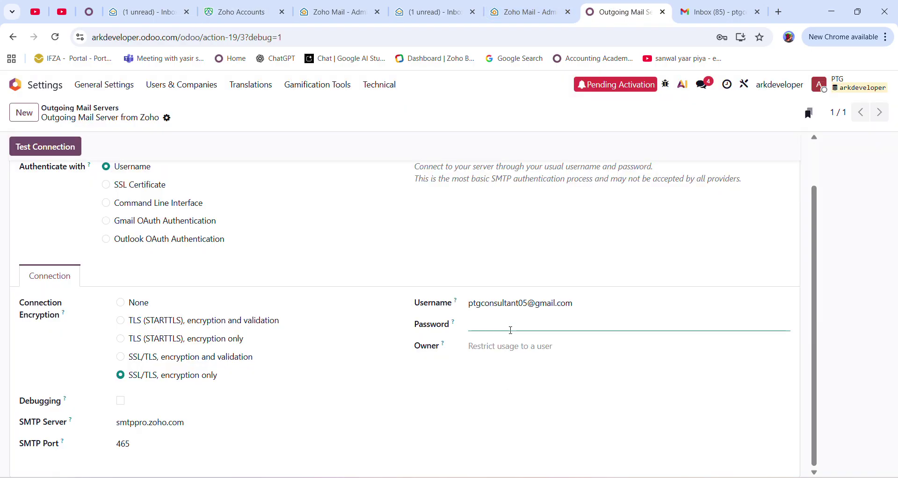
- Paste the Odoo 19 app password into the Zoho outgoing server and save the record
{"action": "key", "text": "ctrl+v"}
{"action": "left_click", "coordinate": [186, 118]}
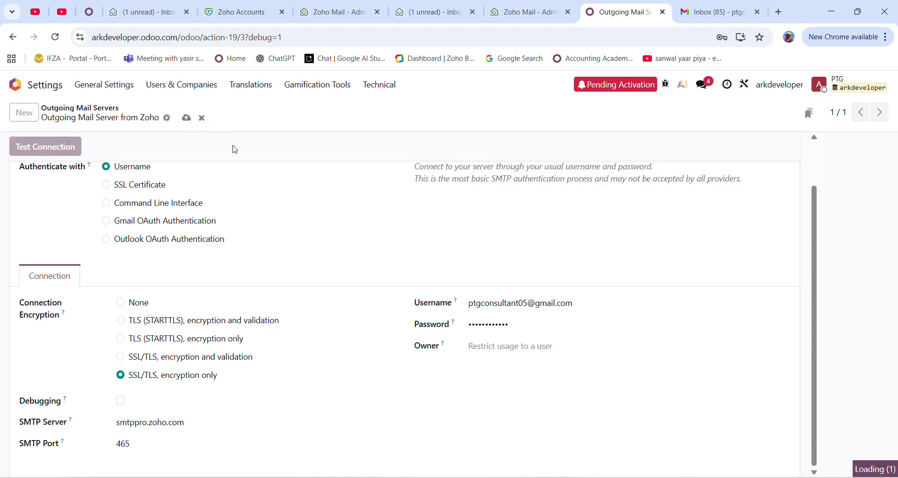
{"action": "scroll", "coordinate": [384, 243], "scroll_direction": "up", "scroll_amount": 1}
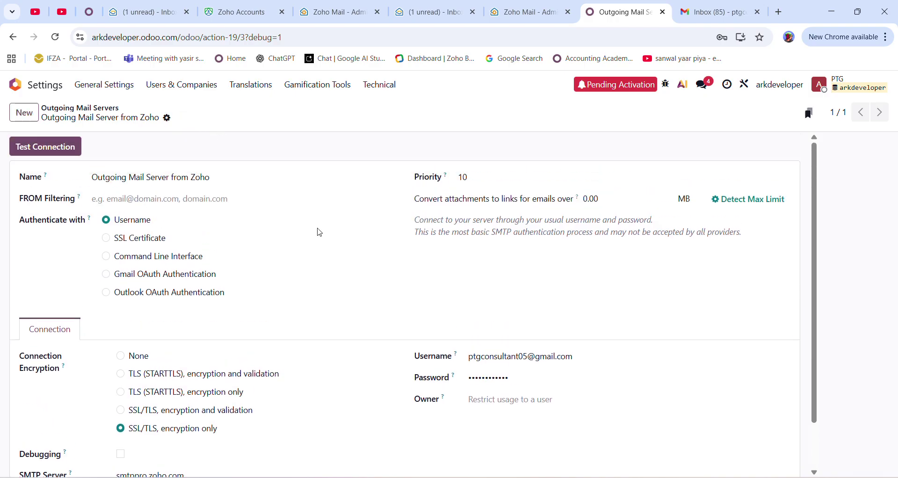
- Run Test Connection against Zoho's SMTP server and dismiss the success notification
{"action": "left_click", "coordinate": [49, 149]}
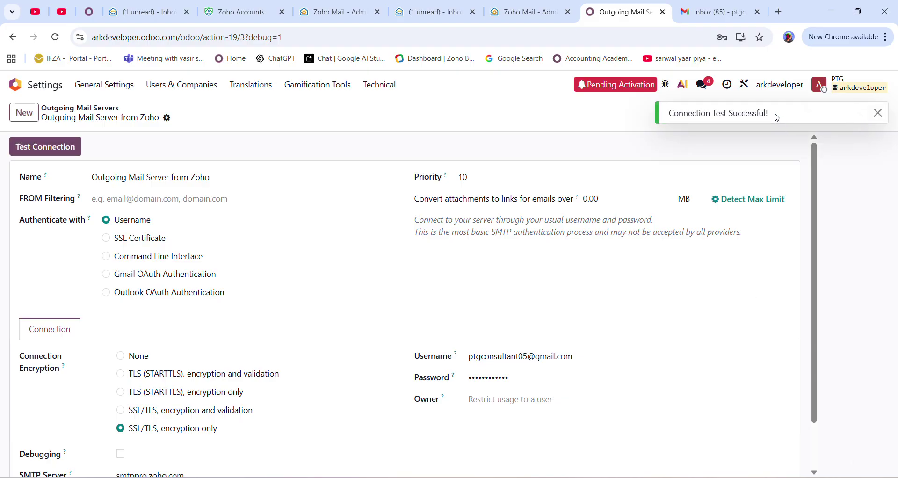
{"action": "left_click_drag", "start_coordinate": [775, 116], "coordinate": [574, 122]}
{"action": "left_click", "coordinate": [558, 117]}
{"action": "left_click", "coordinate": [878, 113]}
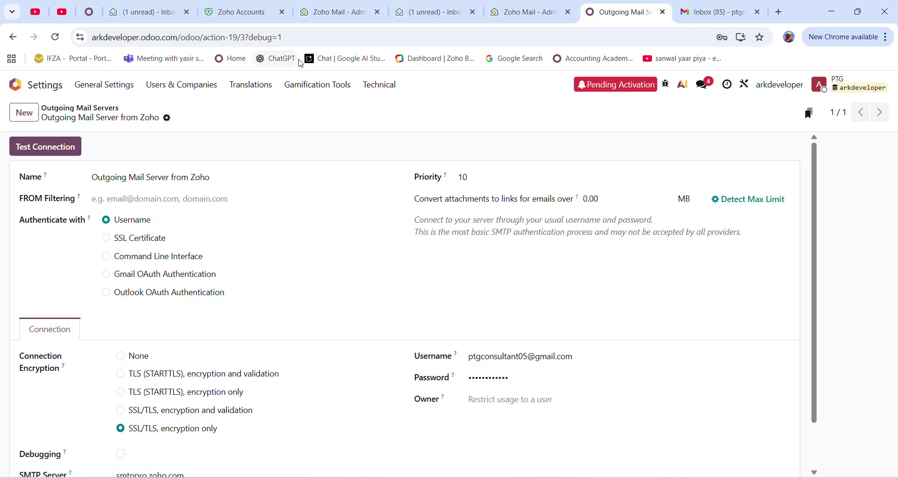
{"action": "left_click", "coordinate": [382, 92]}
- Open the empty Incoming Mail Servers list, let Chrome save the login, and create a record
{"action": "scroll", "coordinate": [435, 304], "scroll_direction": "down", "scroll_amount": 5}
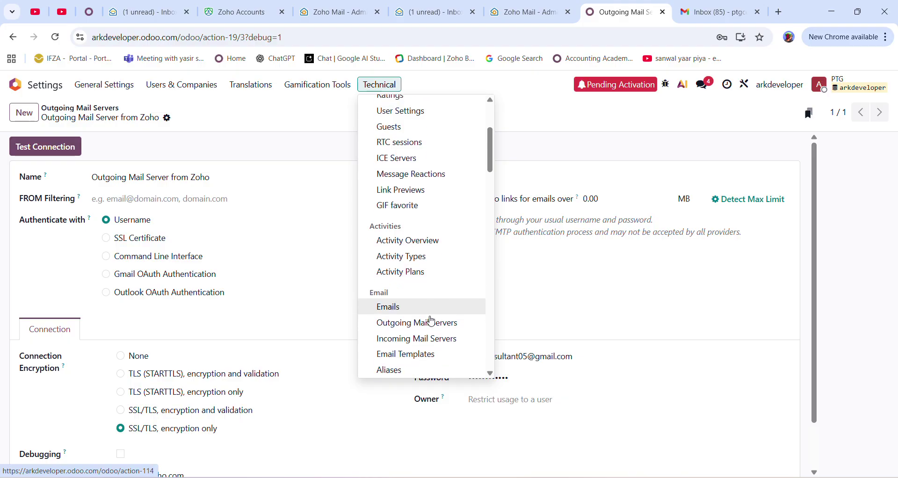
{"action": "left_click", "coordinate": [405, 245]}
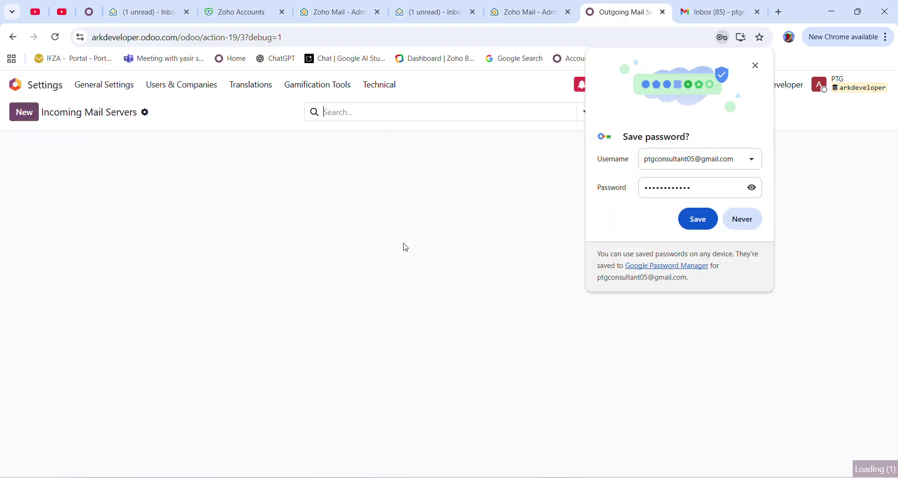
{"action": "left_click", "coordinate": [708, 220]}
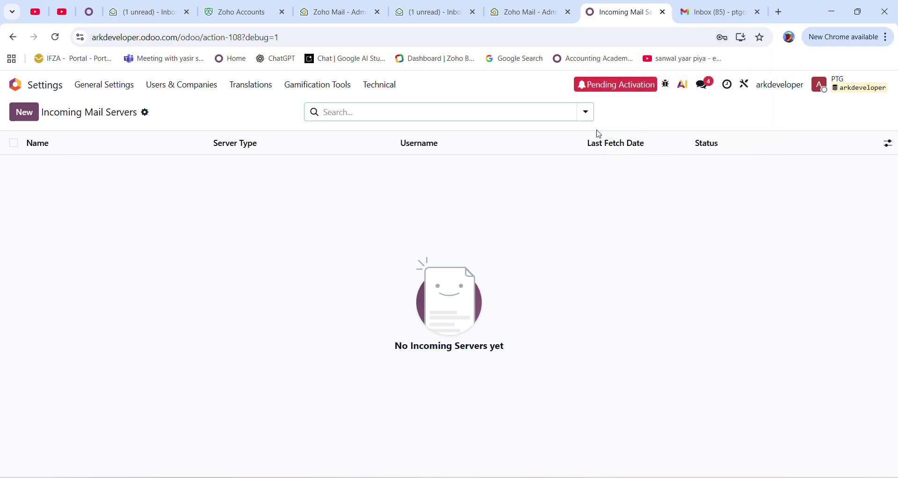
{"action": "left_click", "coordinate": [18, 120]}
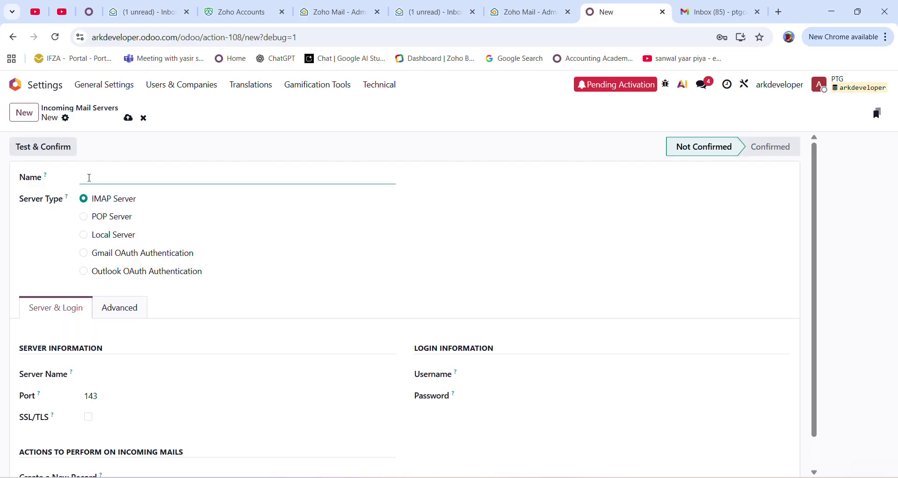
- Name the server 'Incoming Mail Server from Zoho' and change its port from 143 to 993
{"action": "type", "text": "Incoming Mail Ser"}
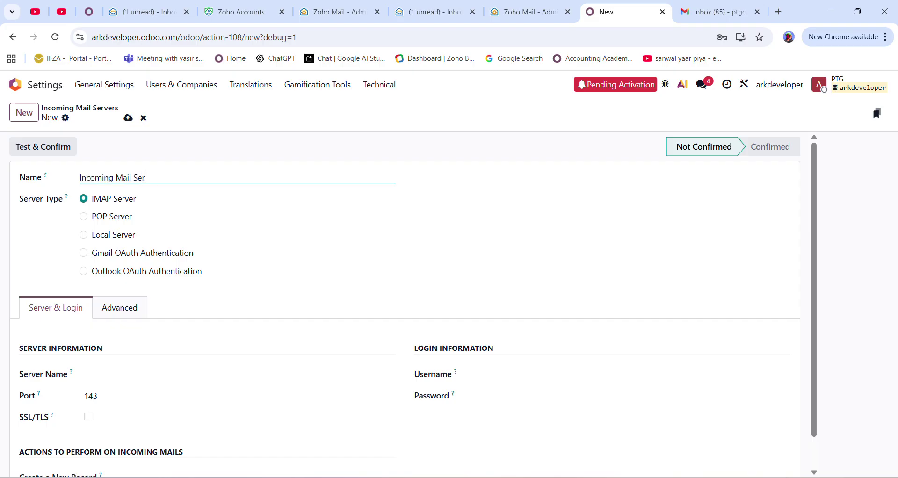
{"action": "type", "text": "ver from Zoho"}
{"action": "scroll", "coordinate": [161, 287], "scroll_direction": "down", "scroll_amount": 1}
{"action": "double_click", "coordinate": [109, 364]}
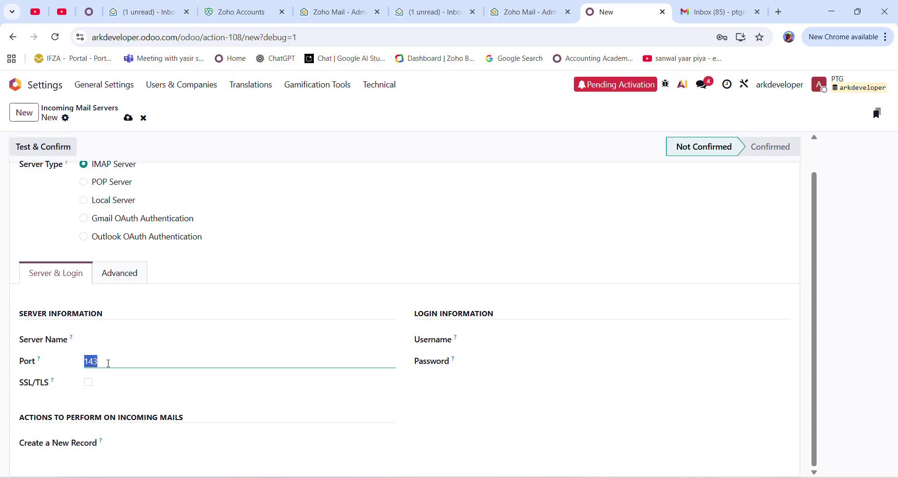
{"action": "key", "text": "BackSpace"}
{"action": "type", "text": "993"}
- Set the server name to imappro.zoho.com and enable SSL/TLS
{"action": "left_click", "coordinate": [173, 337]}
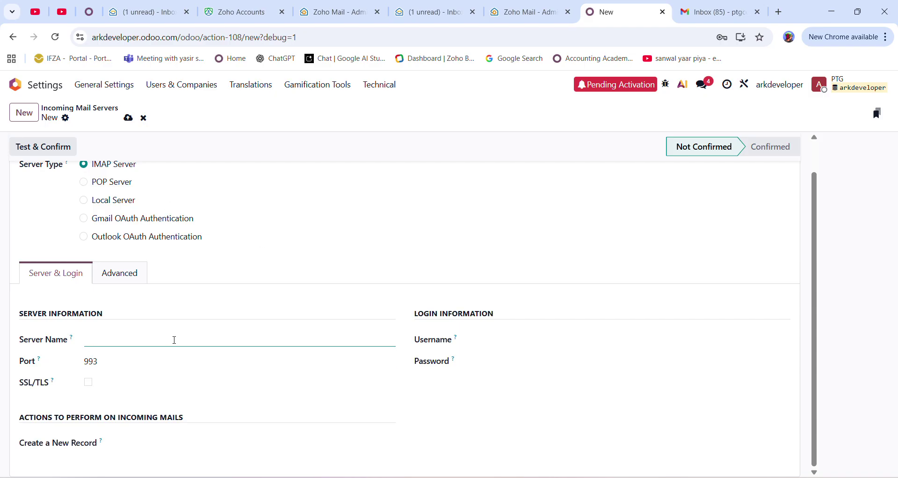
{"action": "type", "text": "ima"}
{"action": "type", "text": "ppro.zpo"}
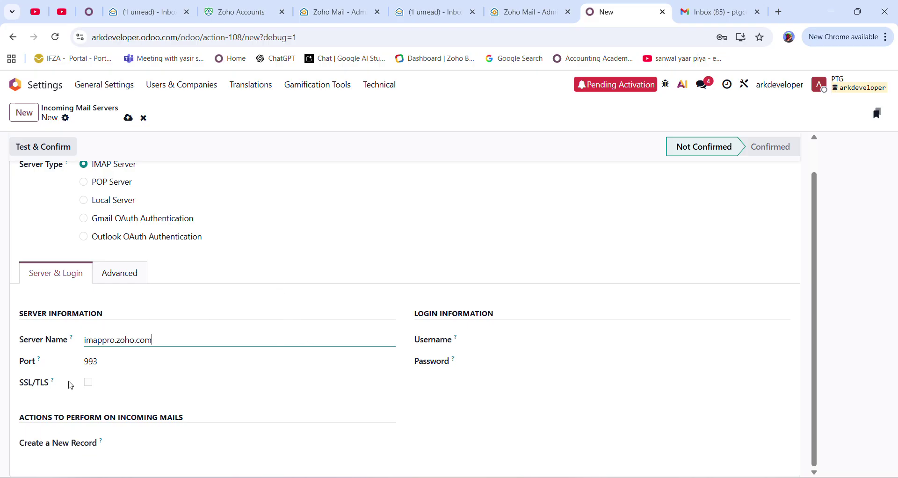
{"action": "left_click", "coordinate": [88, 383]}
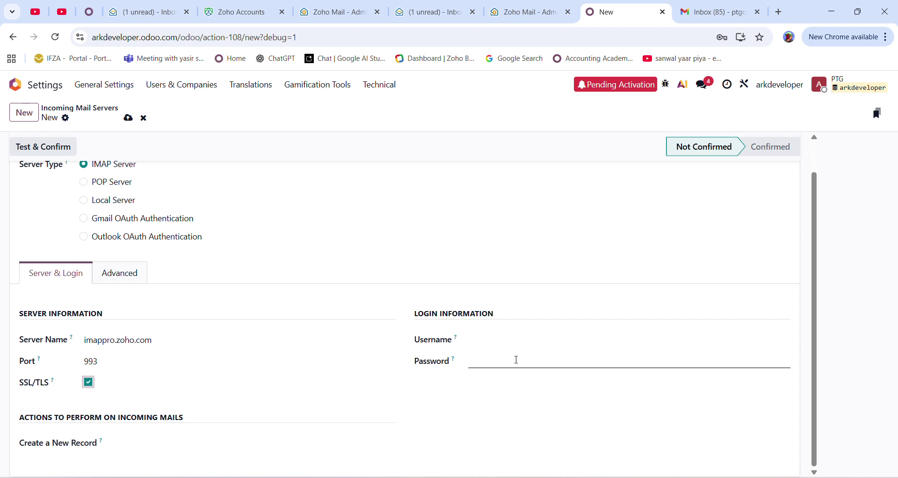
{"action": "left_click", "coordinate": [499, 334]}
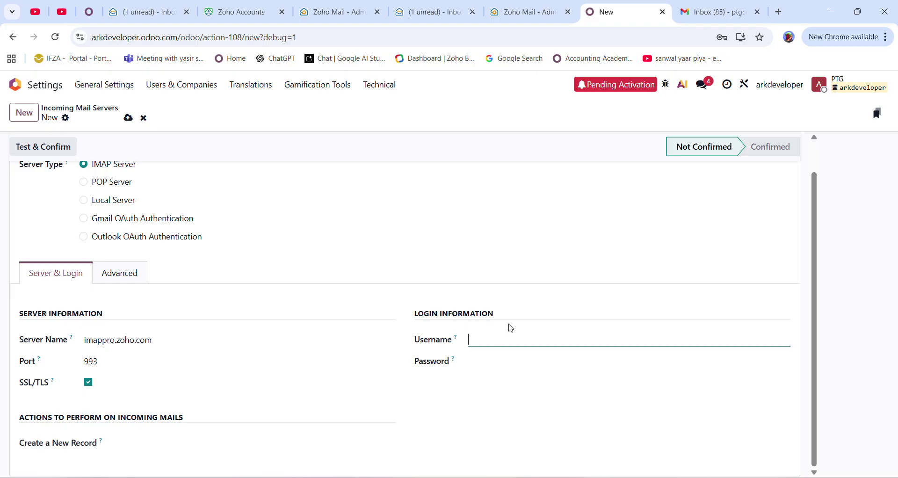
- Copy the Zoho account e-mail from the inbox and paste it as the incoming server's username
{"action": "left_click", "coordinate": [258, 8]}
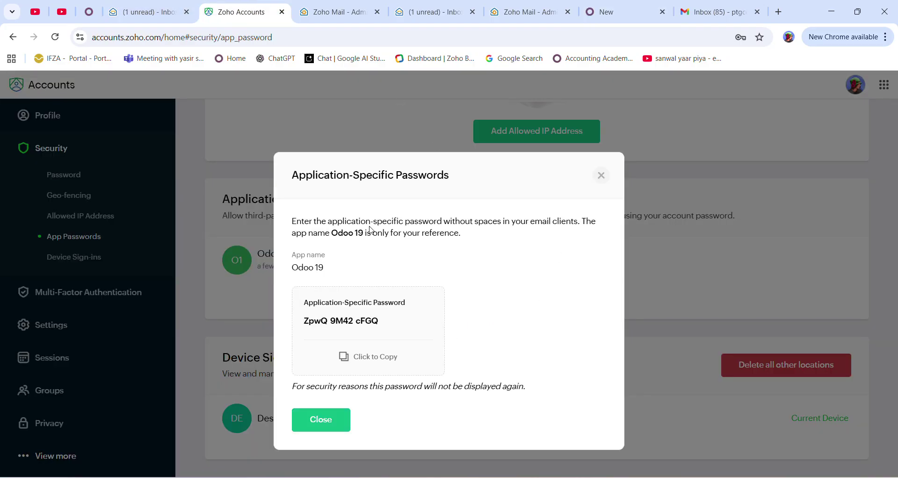
{"action": "left_click", "coordinate": [145, 12]}
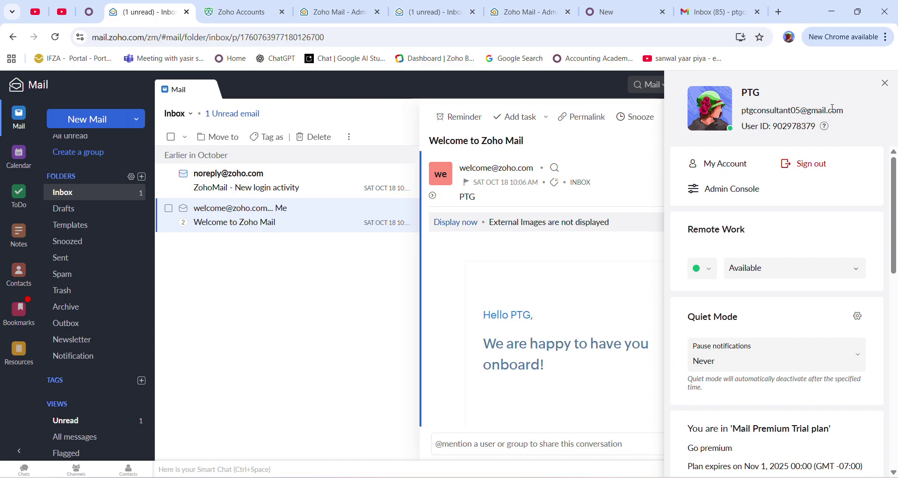
{"action": "left_click_drag", "start_coordinate": [830, 111], "coordinate": [741, 111]}
{"action": "key", "text": "ctrl+c"}
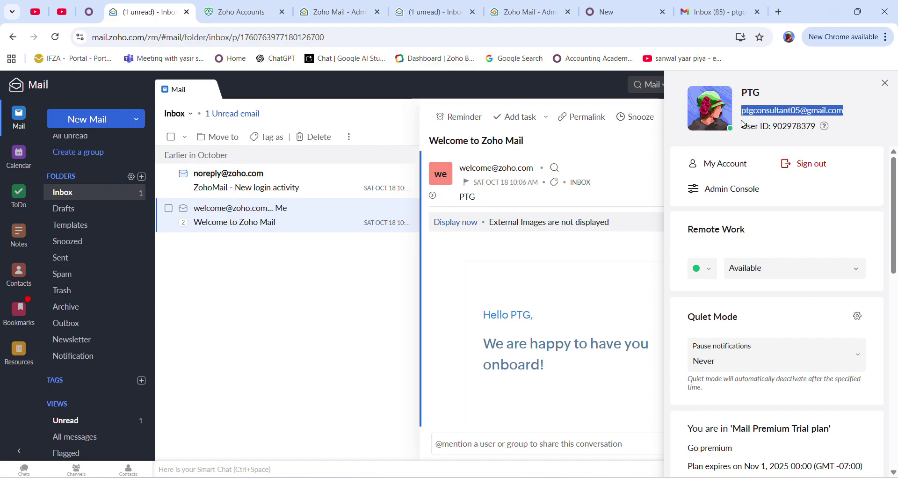
{"action": "left_click", "coordinate": [608, 11]}
{"action": "key", "text": "ctrl+v"}
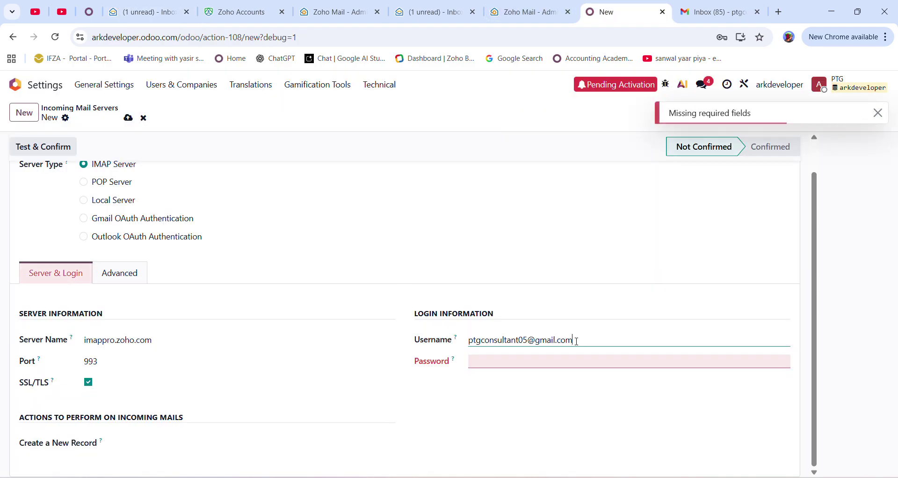
{"action": "left_click", "coordinate": [519, 364]}
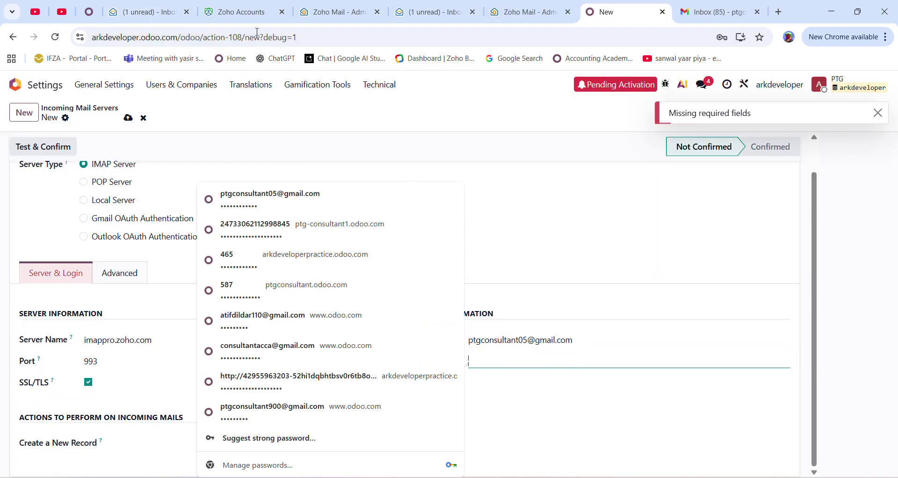
- Copy the Odoo 19 app-specific password from Zoho Accounts and return to the Odoo form
{"action": "left_click", "coordinate": [240, 12]}
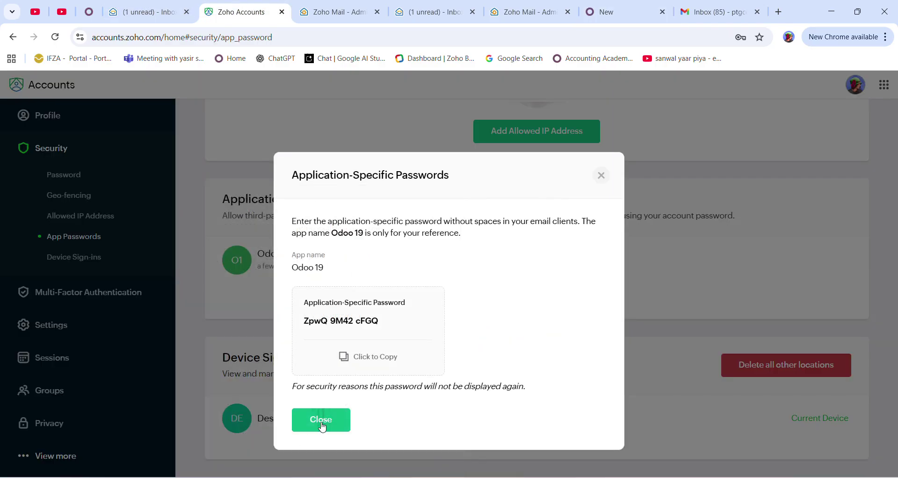
{"action": "left_click", "coordinate": [345, 363]}
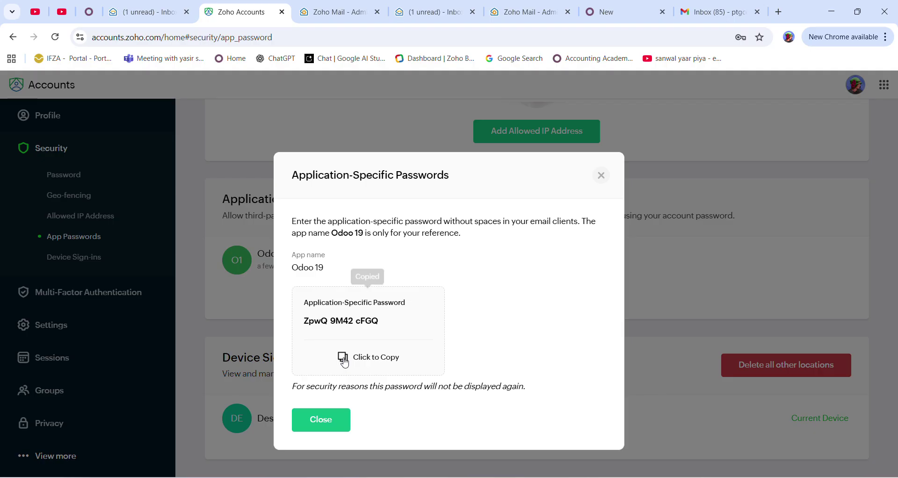
{"action": "left_click", "coordinate": [325, 425]}
{"action": "left_click", "coordinate": [634, 22]}
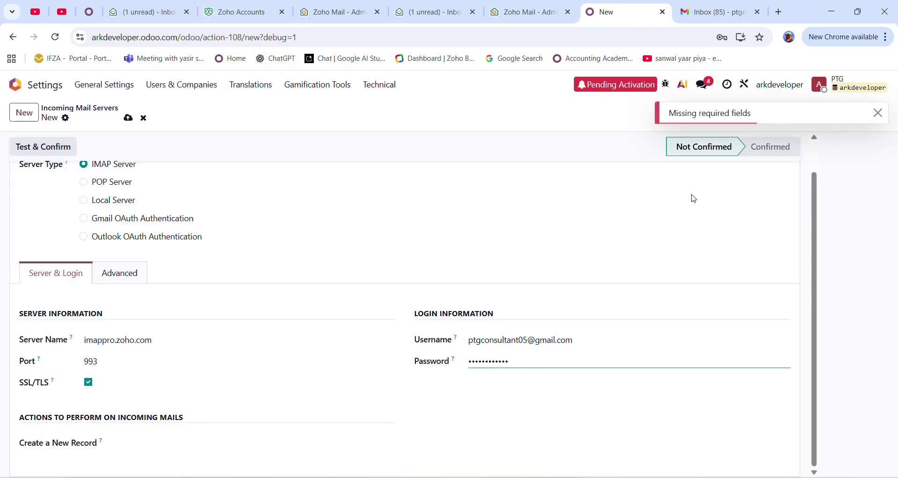
- Save the Zoho incoming mail server record and run Test & Confirm to confirm the IMAP connection
{"action": "scroll", "coordinate": [187, 272], "scroll_direction": "up", "scroll_amount": 1}
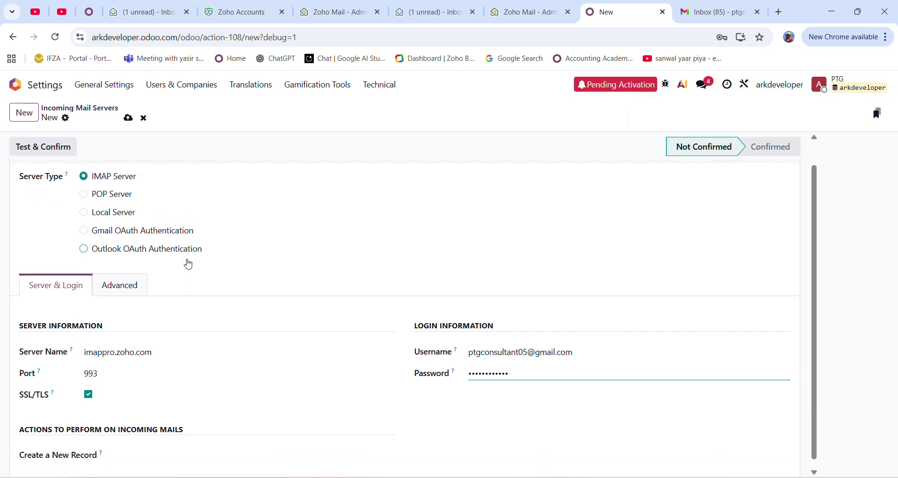
{"action": "scroll", "coordinate": [197, 268], "scroll_direction": "down", "scroll_amount": 1}
{"action": "scroll", "coordinate": [337, 320], "scroll_direction": "up", "scroll_amount": 1}
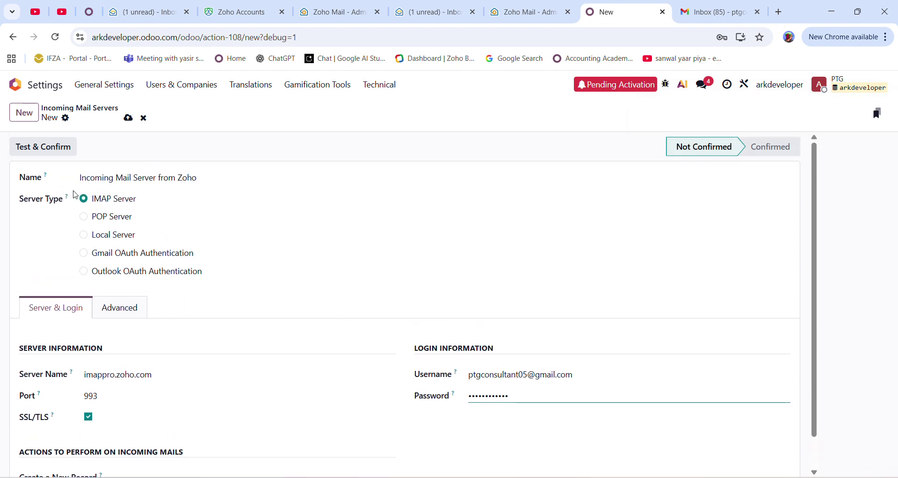
{"action": "left_click", "coordinate": [127, 117]}
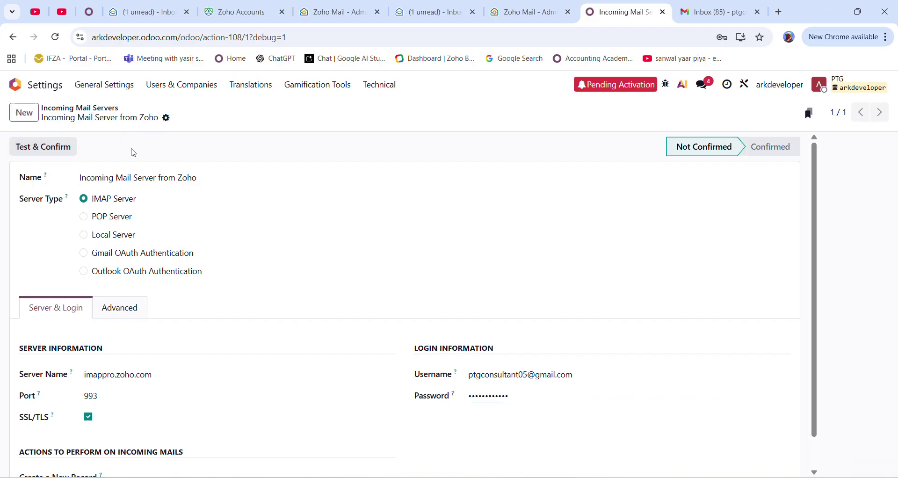
{"action": "left_click", "coordinate": [61, 151]}
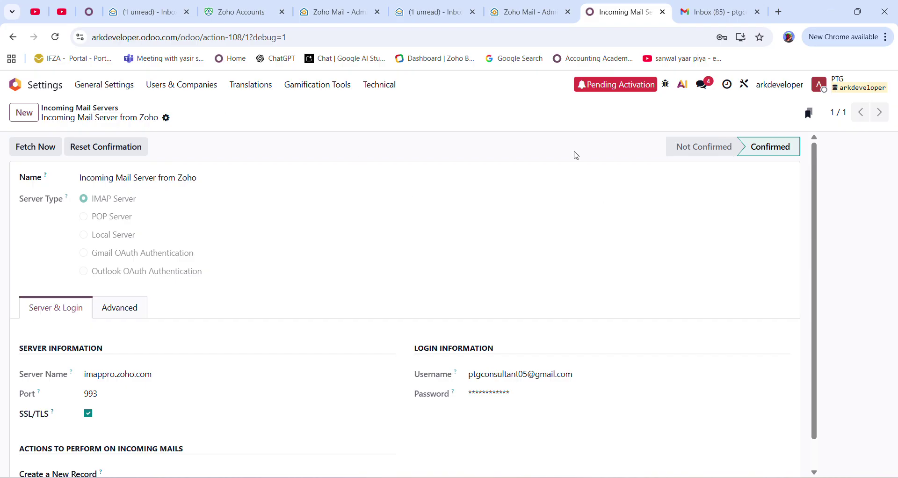
{"action": "scroll", "coordinate": [330, 229], "scroll_direction": "down", "scroll_amount": 1}
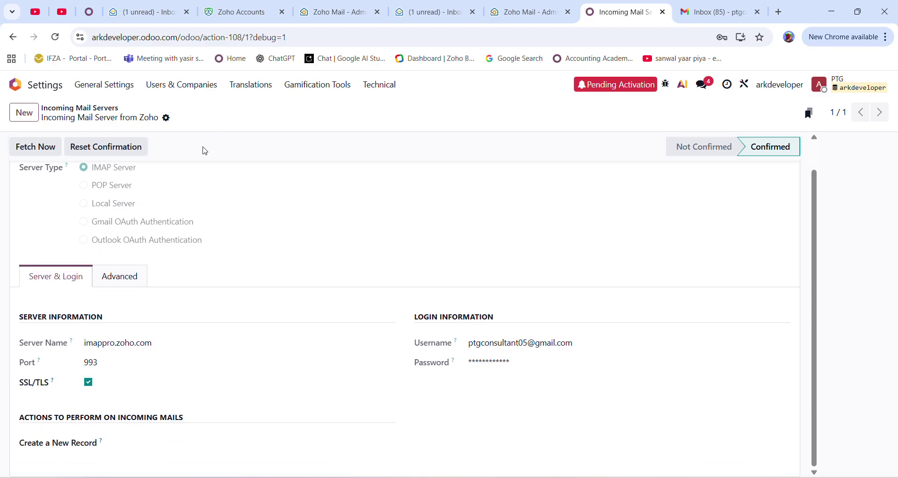
- Leave the server form, briefly start a new Sales quotation, then return Home and reopen Settings
{"action": "left_click", "coordinate": [30, 91]}
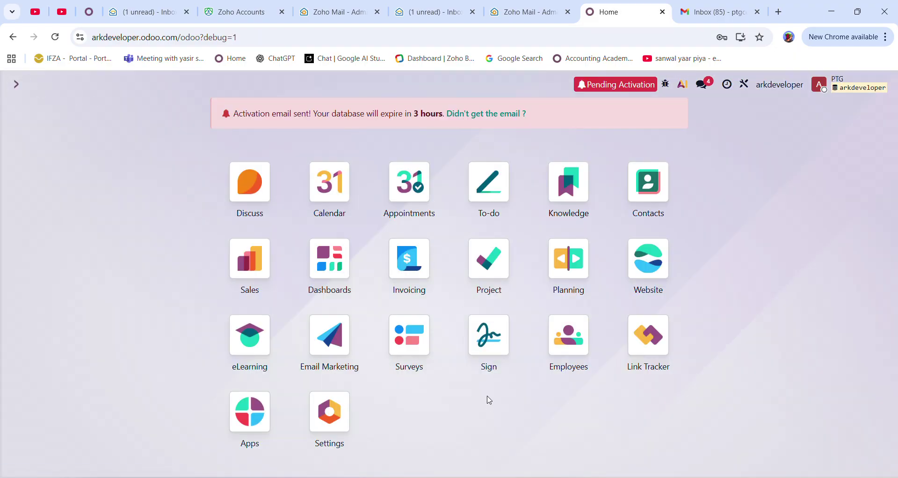
{"action": "left_click", "coordinate": [262, 262]}
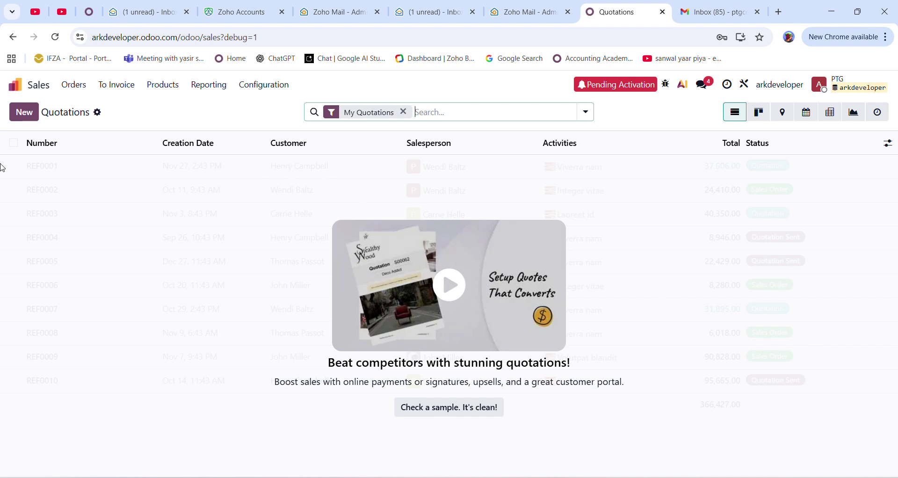
{"action": "left_click", "coordinate": [24, 112]}
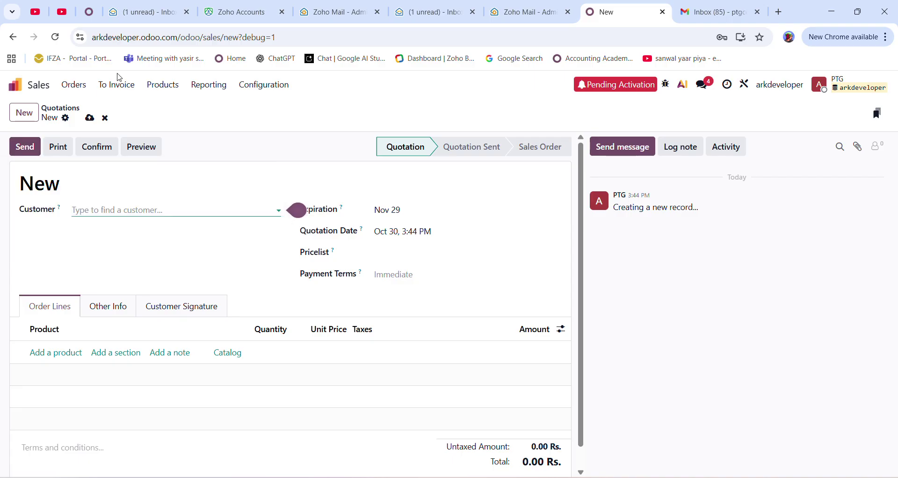
{"action": "left_click", "coordinate": [16, 84]}
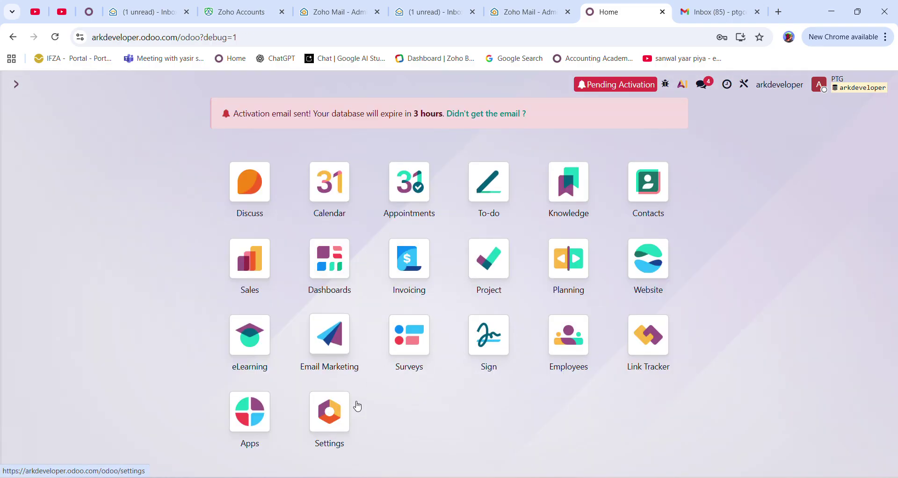
{"action": "left_click", "coordinate": [330, 411]}
- Open the Outgoing Mail Servers list from the Settings Technical menu
{"action": "left_click", "coordinate": [380, 85]}
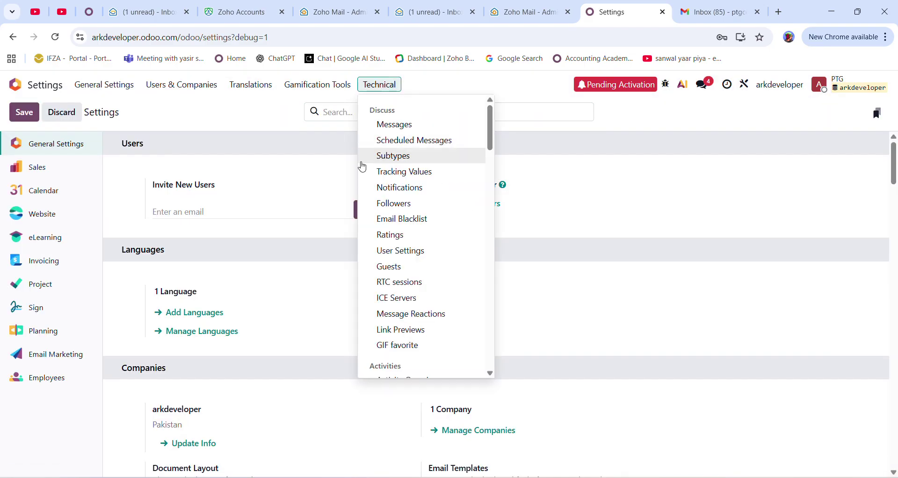
{"action": "scroll", "coordinate": [407, 318], "scroll_direction": "down", "scroll_amount": 5}
{"action": "left_click", "coordinate": [413, 230]}
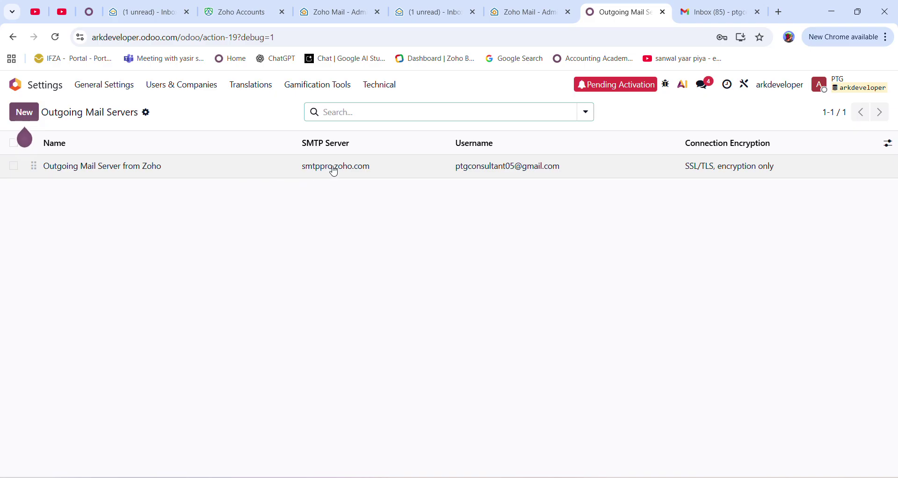
- Archive the Outgoing Mail Server from Zoho and confirm the archive prompt
{"action": "left_click", "coordinate": [585, 112]}
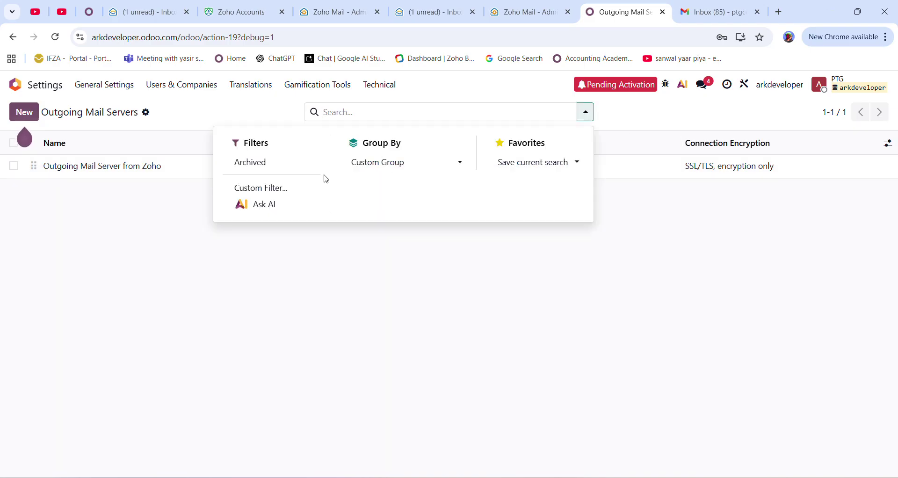
{"action": "left_click", "coordinate": [14, 166]}
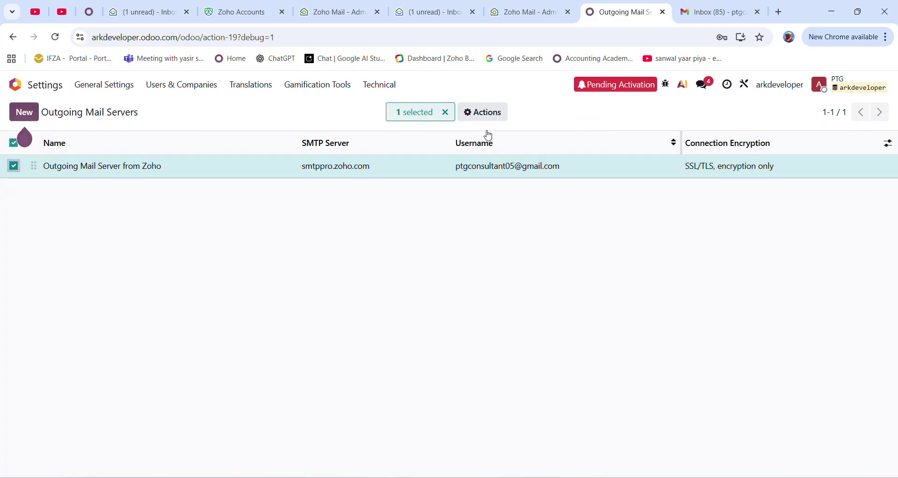
{"action": "left_click", "coordinate": [474, 116]}
{"action": "left_click", "coordinate": [490, 185]}
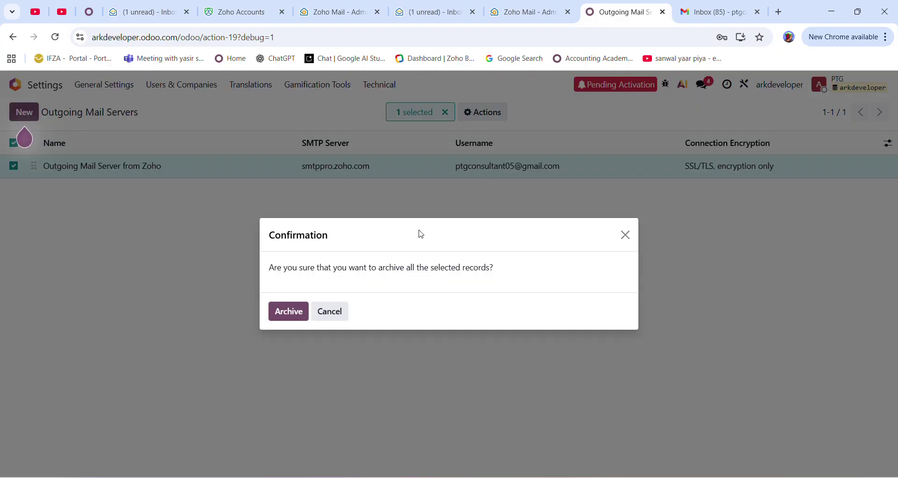
{"action": "left_click", "coordinate": [286, 312]}
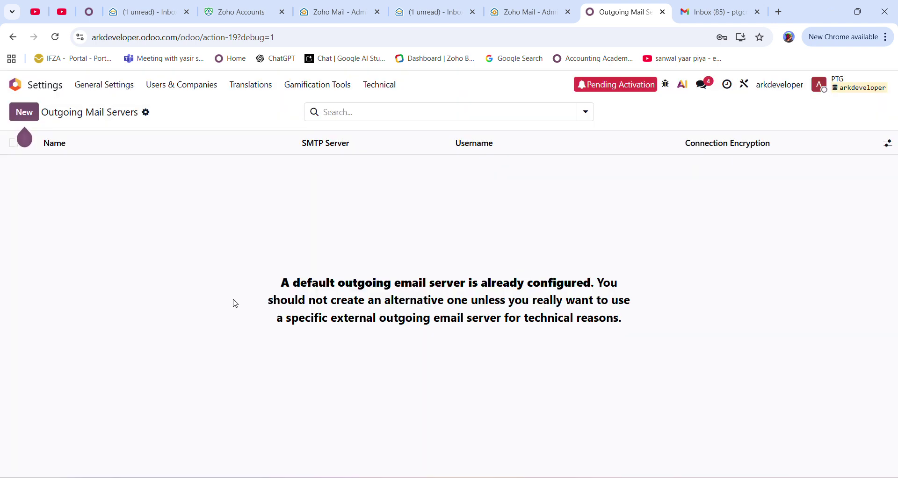
- Filter to archived servers, unarchive the Zoho outgoing server, and remove the Archived filter
{"action": "left_click_drag", "start_coordinate": [281, 283], "coordinate": [678, 321]}
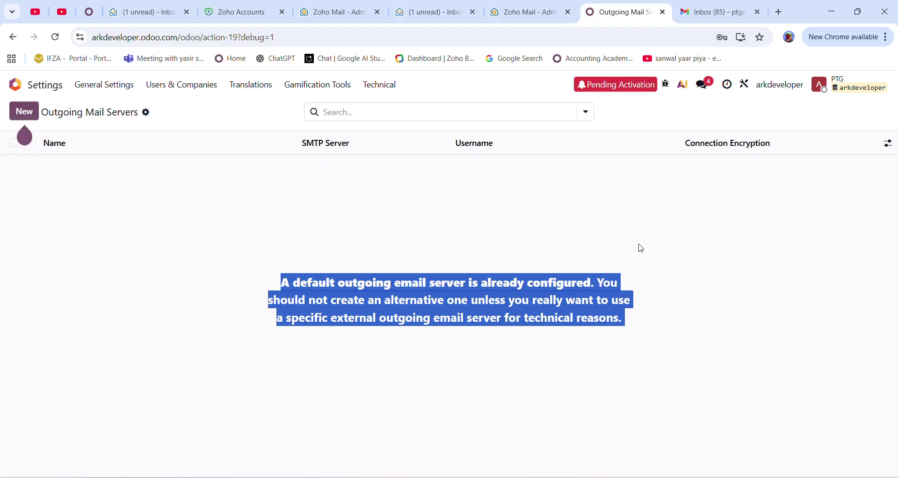
{"action": "left_click", "coordinate": [587, 113]}
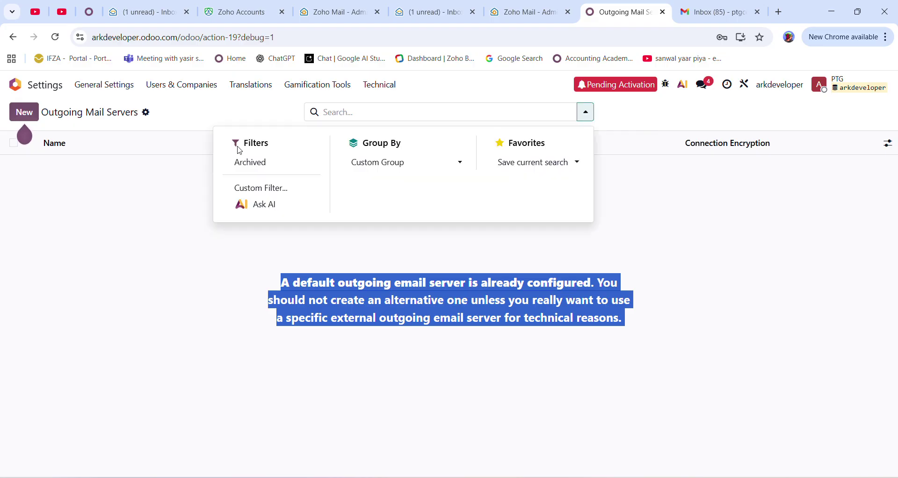
{"action": "left_click", "coordinate": [252, 166]}
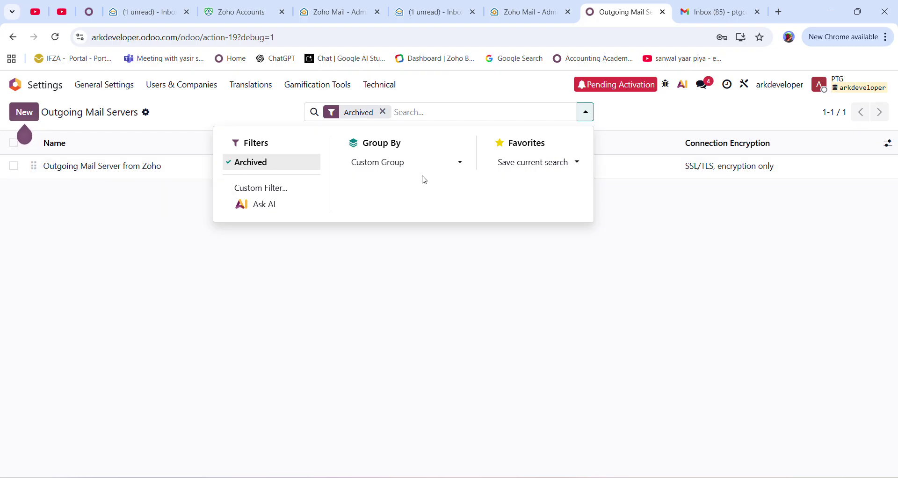
{"action": "left_click", "coordinate": [13, 167]}
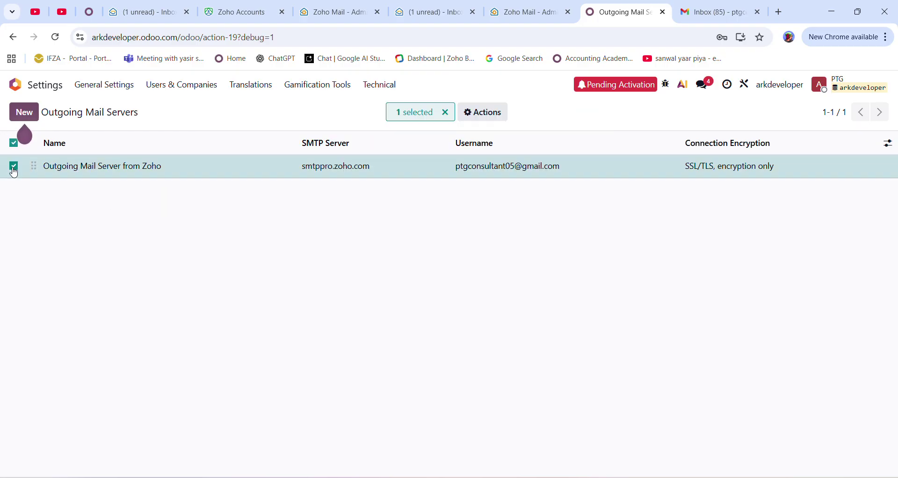
{"action": "left_click", "coordinate": [483, 113]}
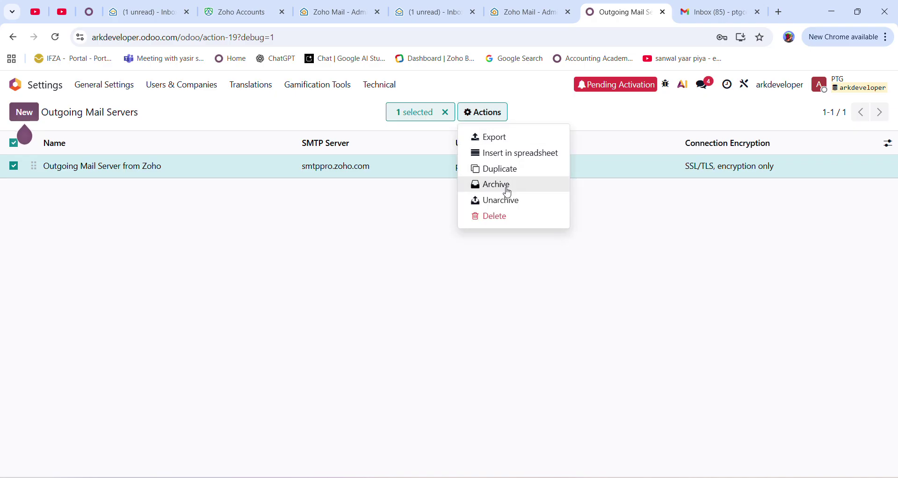
{"action": "left_click", "coordinate": [515, 200]}
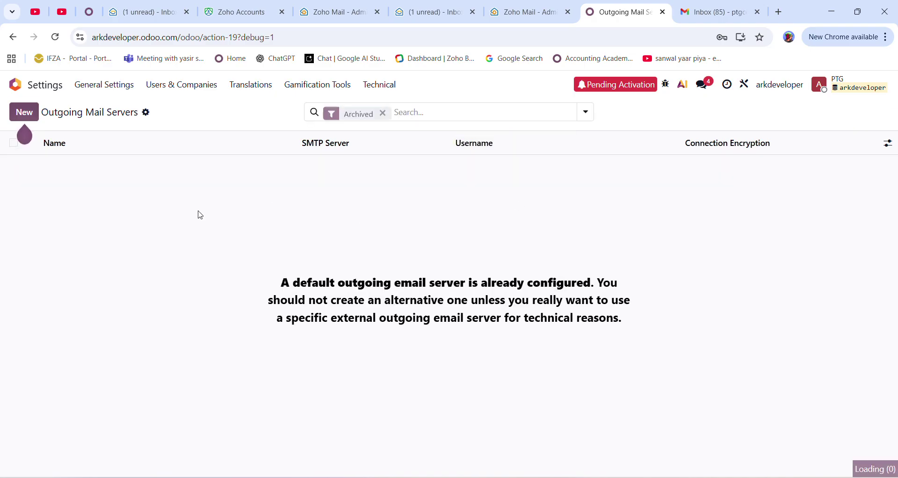
{"action": "left_click", "coordinate": [384, 112]}
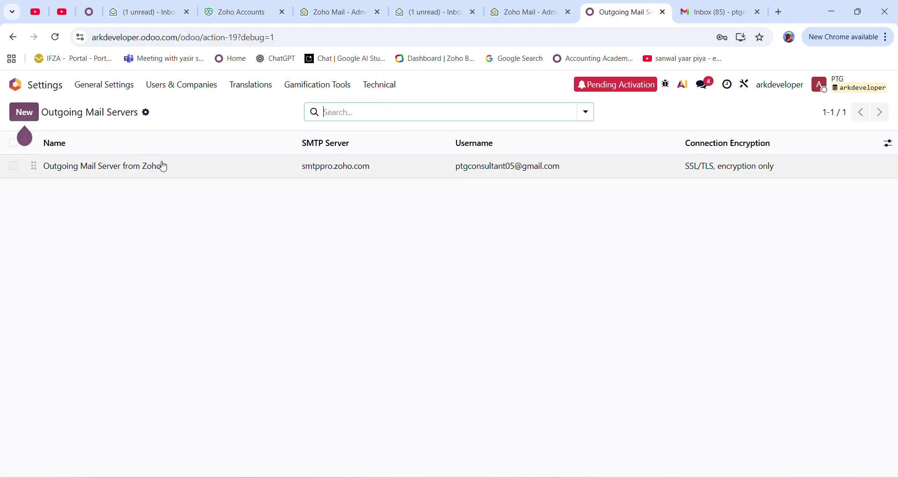